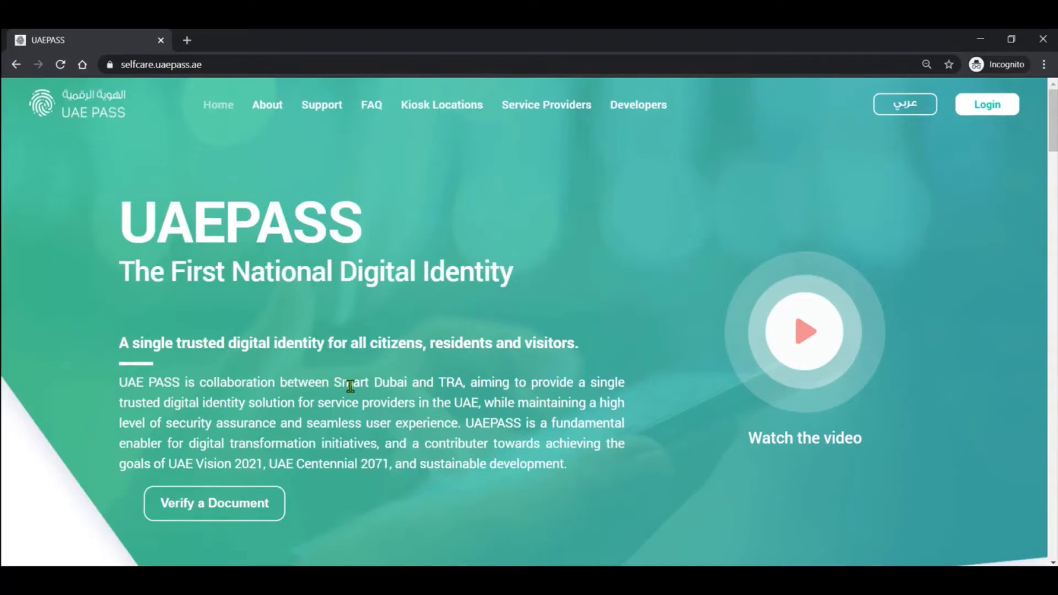
Step: Highlight 'Smart Dubai and TRA' in the intro, then scroll down and highlight 'single digital identity'
drag(335, 383, 466, 382)
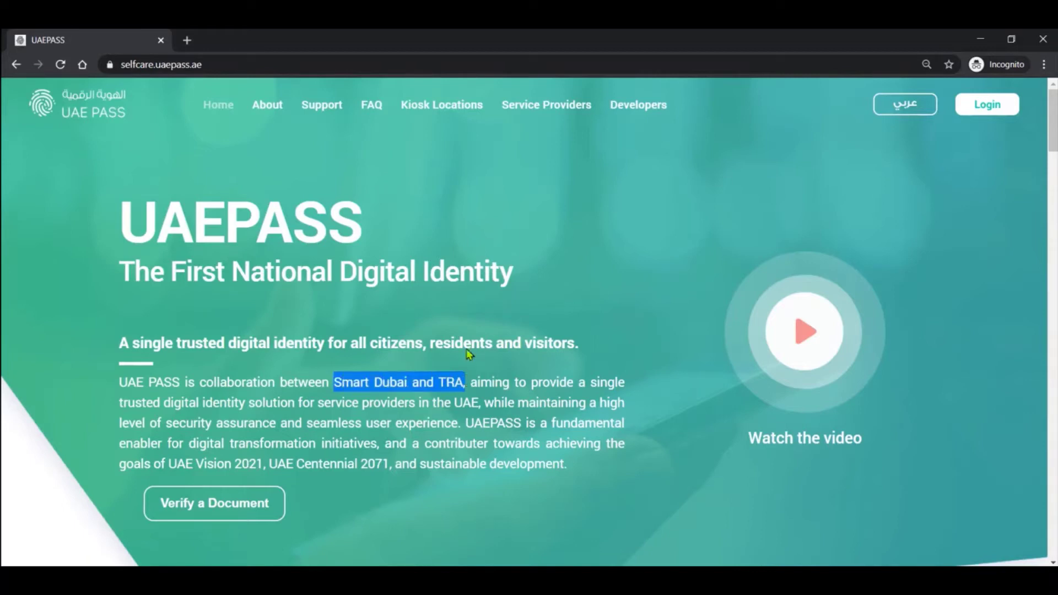
click(580, 288)
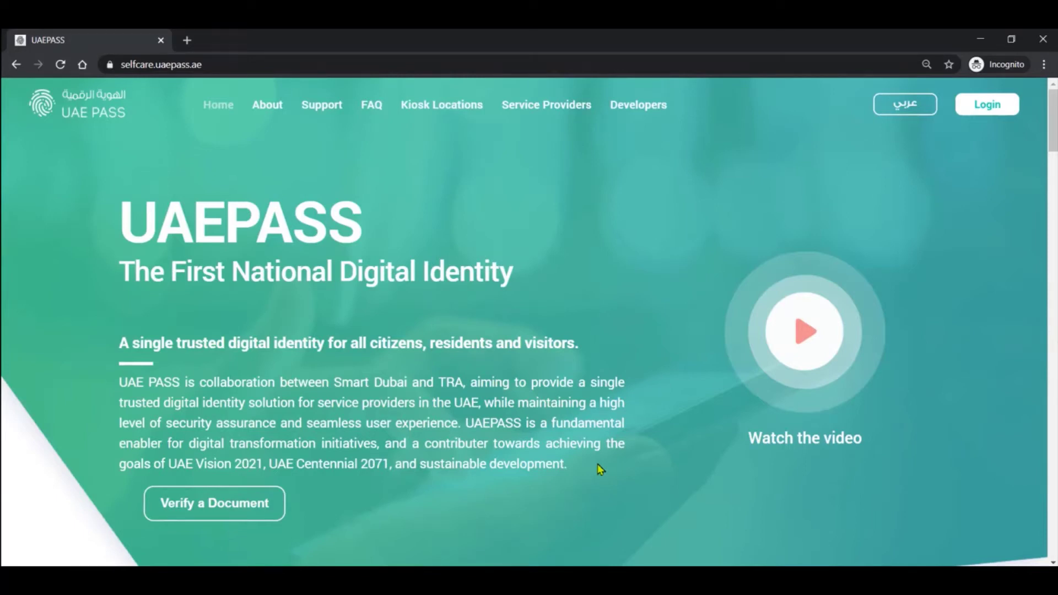
scroll(600, 470, down, 2)
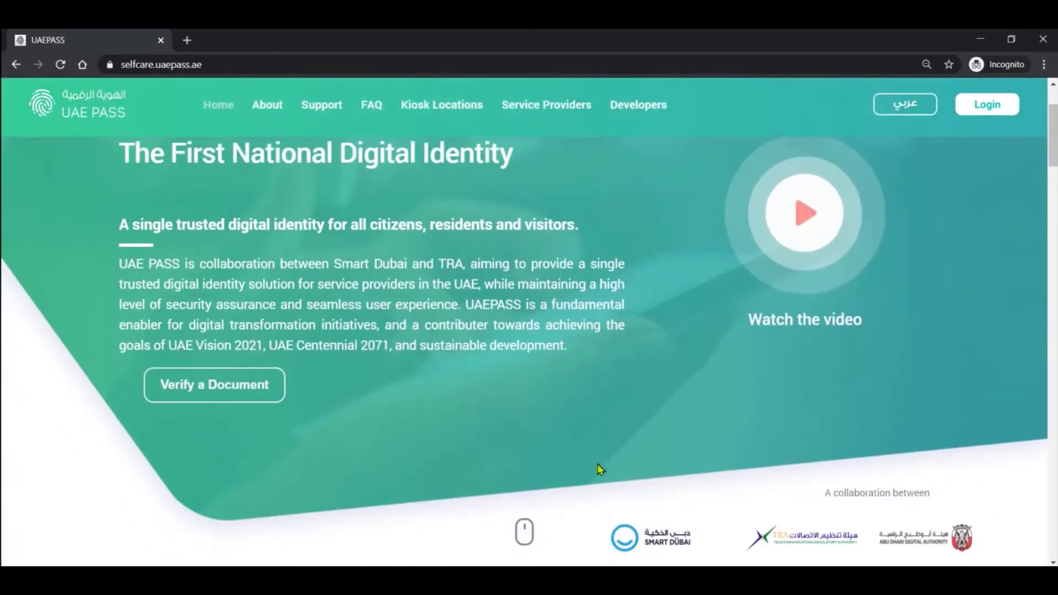
scroll(600, 469, down, 6)
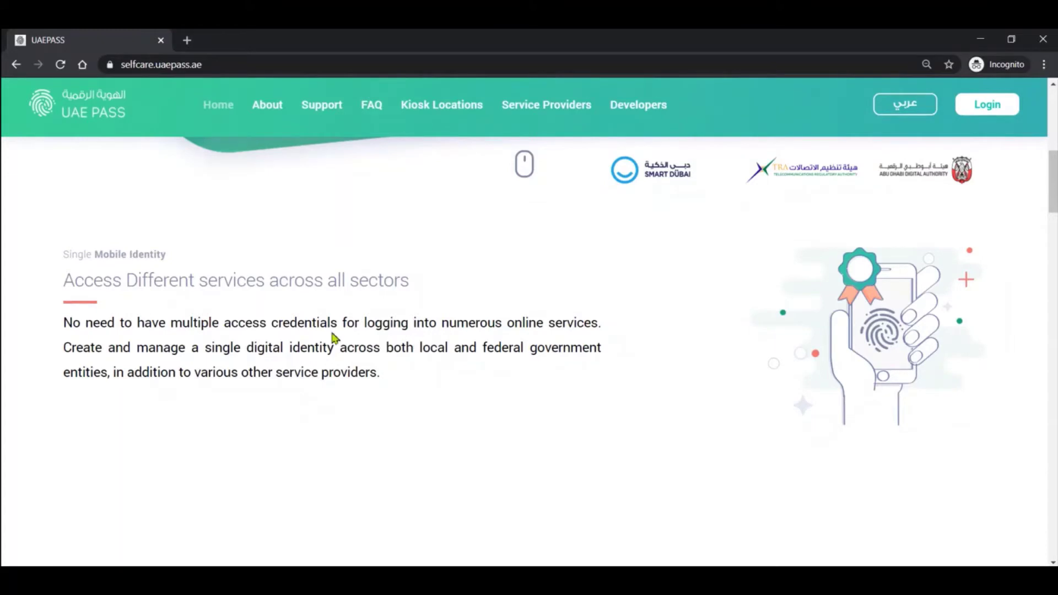
drag(207, 349, 333, 347)
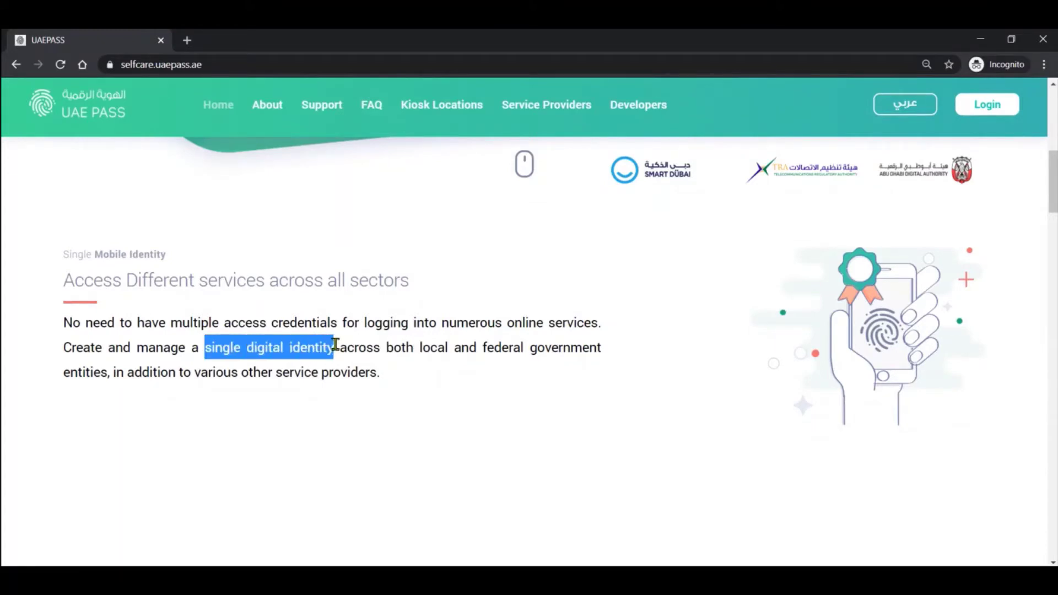
click(471, 440)
Step: Scroll to the Mobile Based Authentication section and briefly highlight 'Authenticate' in its heading
scroll(471, 441, down, 2)
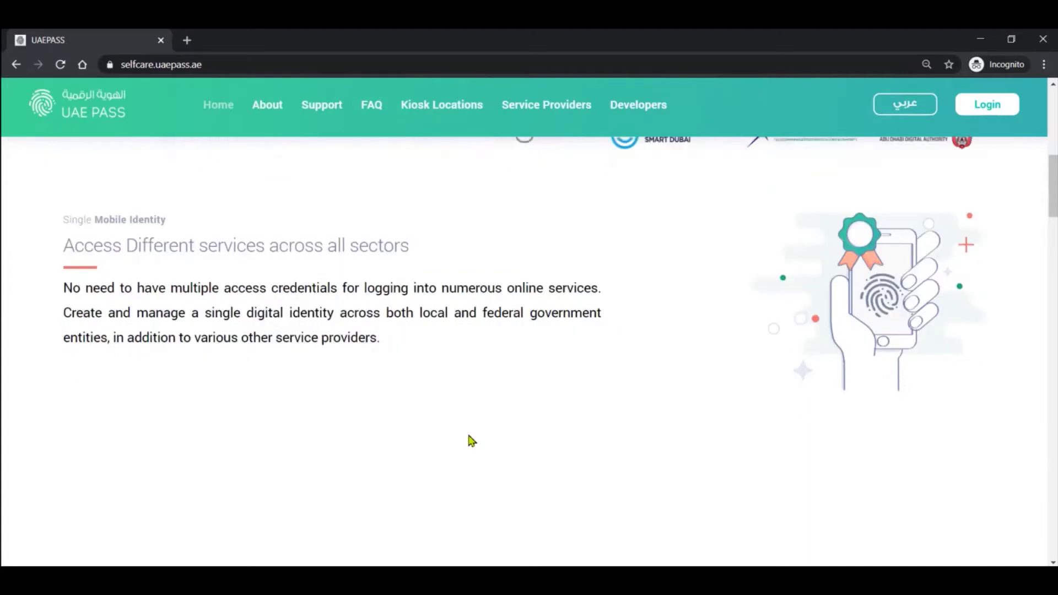
scroll(471, 441, down, 5)
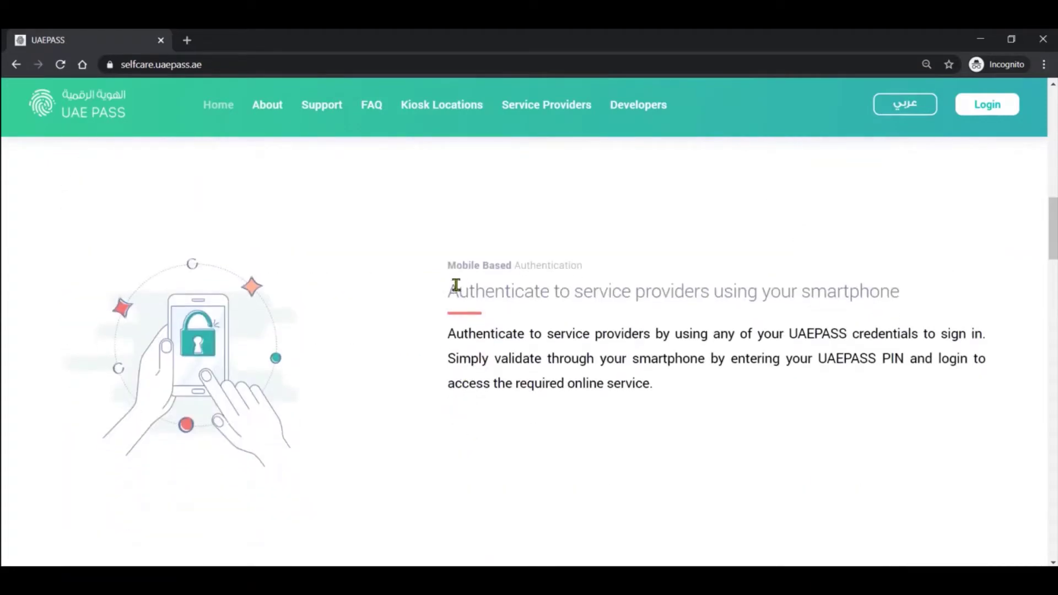
drag(452, 299, 553, 293)
click(564, 429)
Step: Bring up the Digital Signature section and briefly highlight 'Digitally sign' in its heading
scroll(672, 417, down, 8)
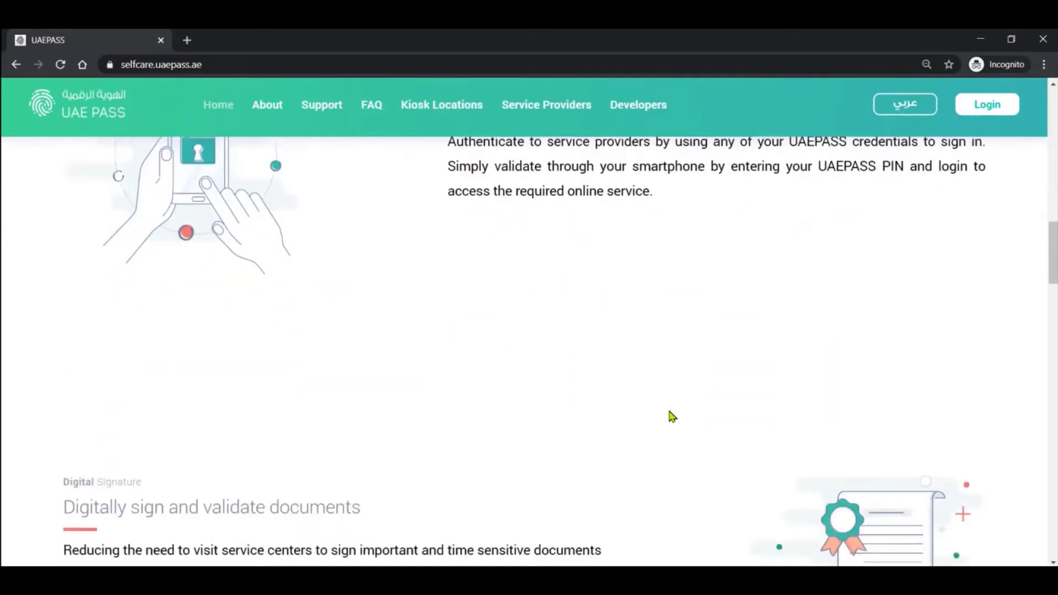
scroll(672, 417, up, 1)
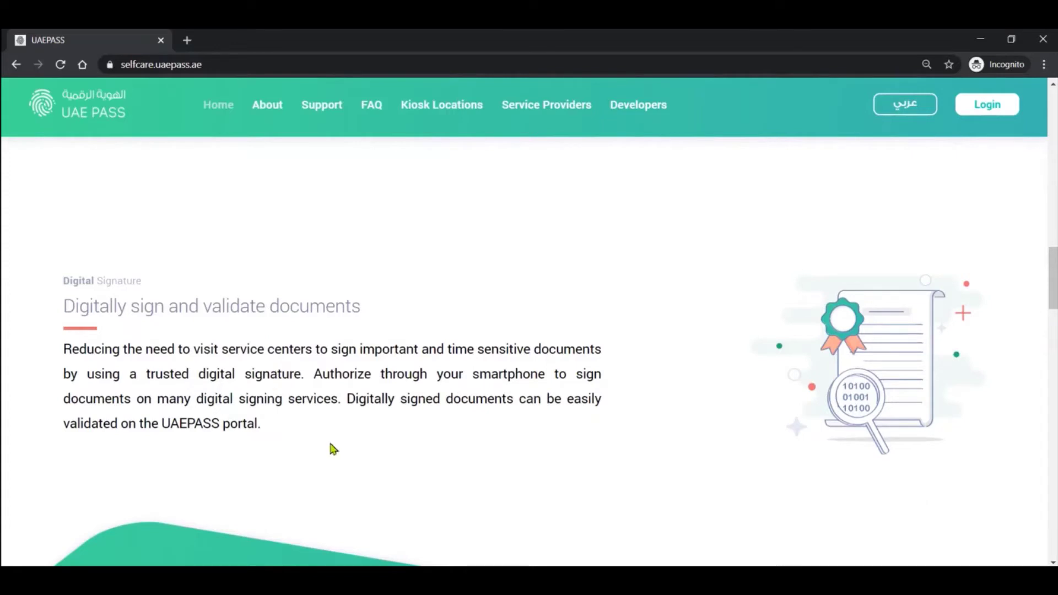
drag(65, 307, 171, 306)
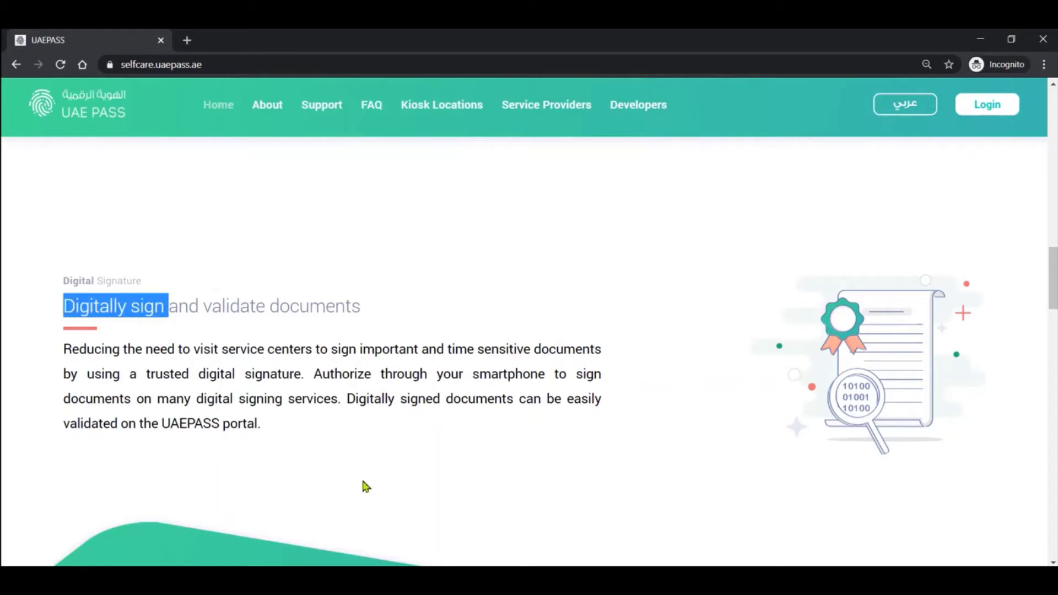
click(365, 487)
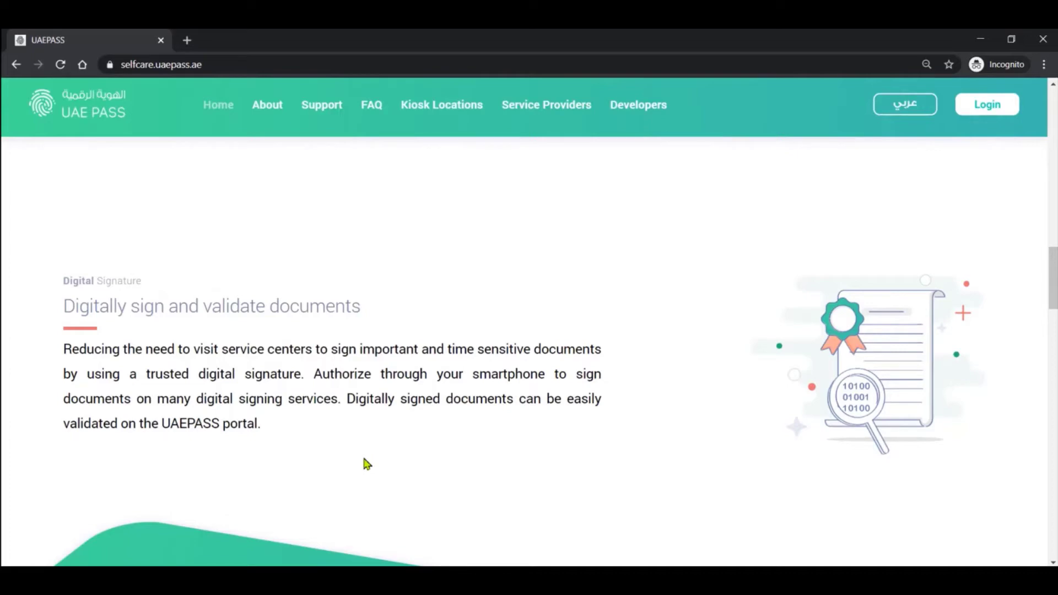
Step: Scroll down to 'Start your Journey Now' with the App Store and Google Play QR codes
scroll(366, 464, down, 3)
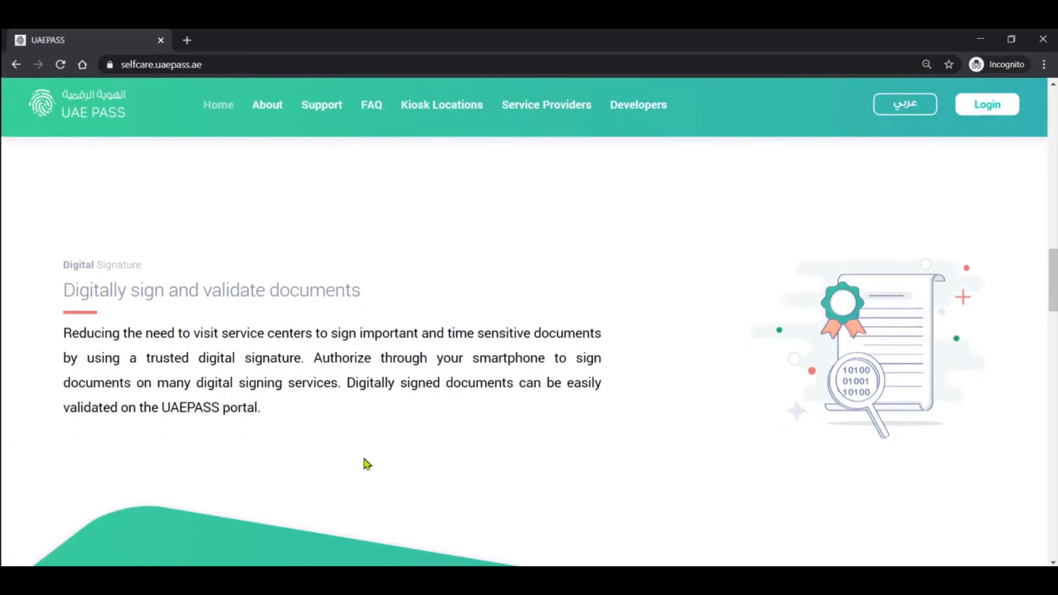
scroll(367, 464, down, 2)
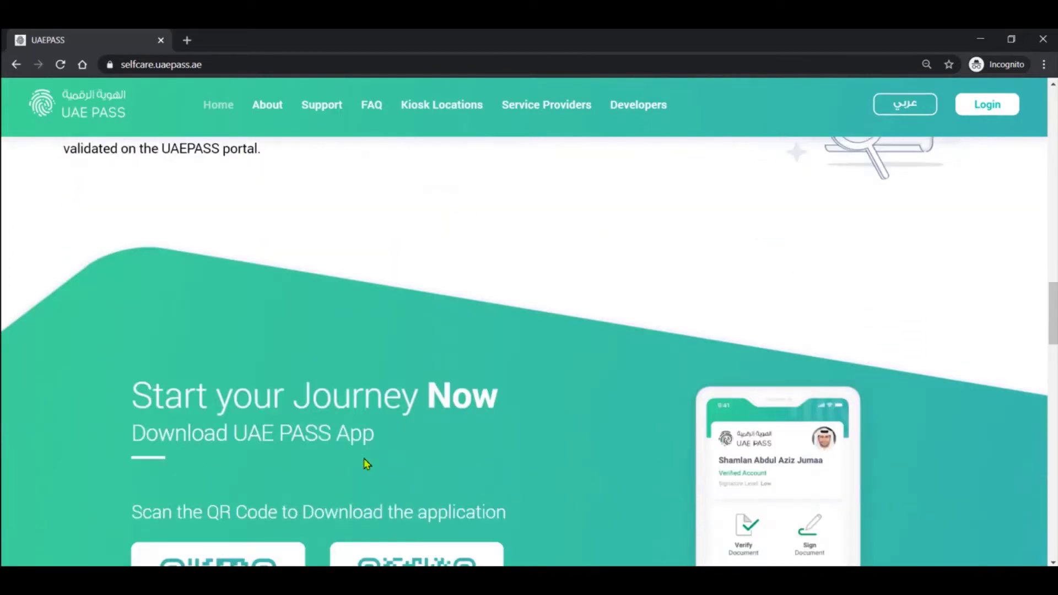
scroll(364, 458, down, 3)
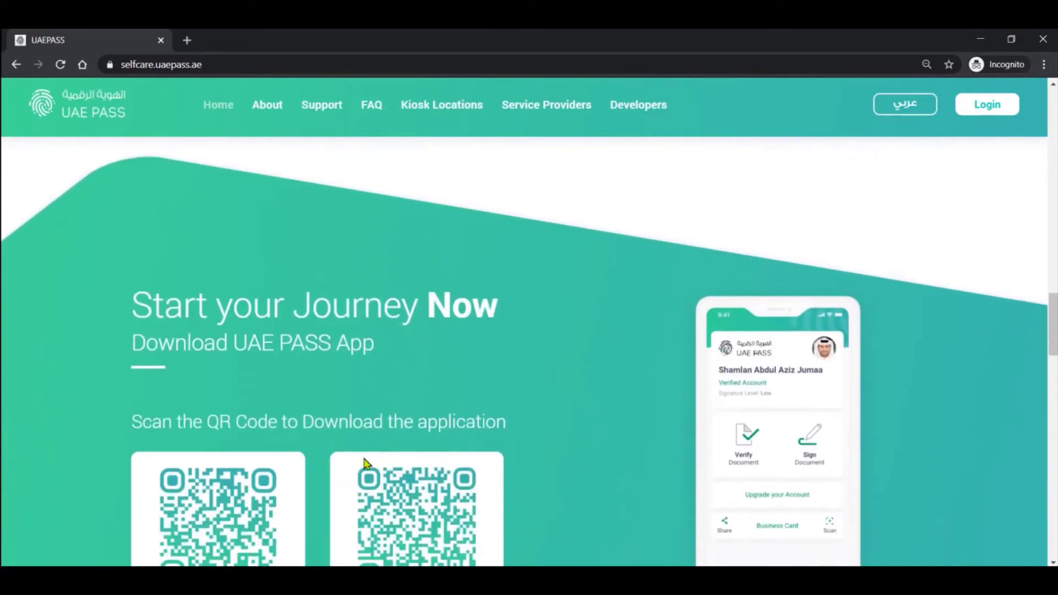
scroll(364, 463, down, 1)
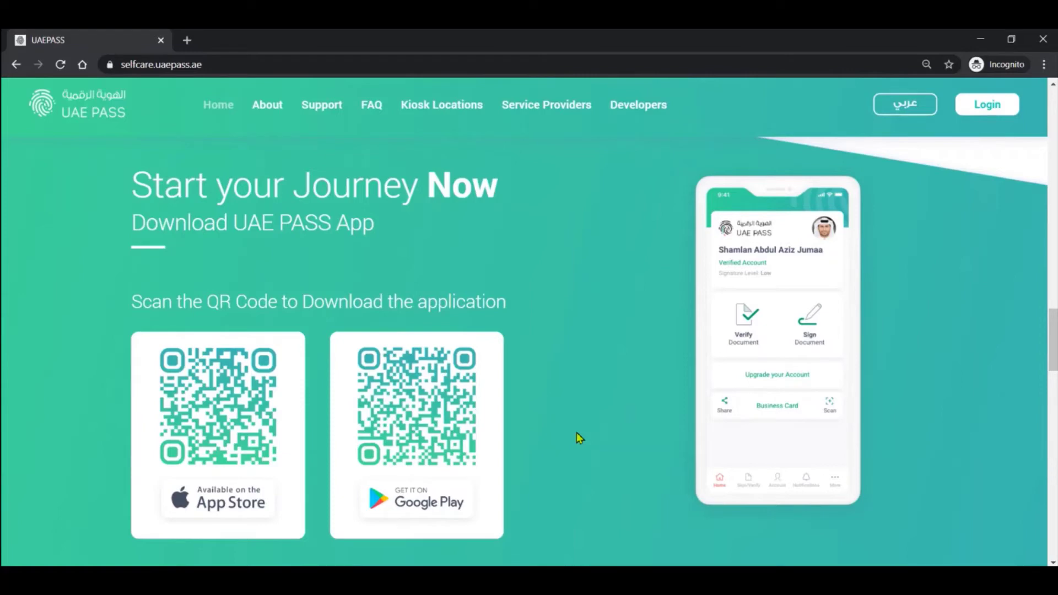
Step: Open Service Providers and scroll through the full list, Islamic Affairs to Fujairah Port
click(545, 105)
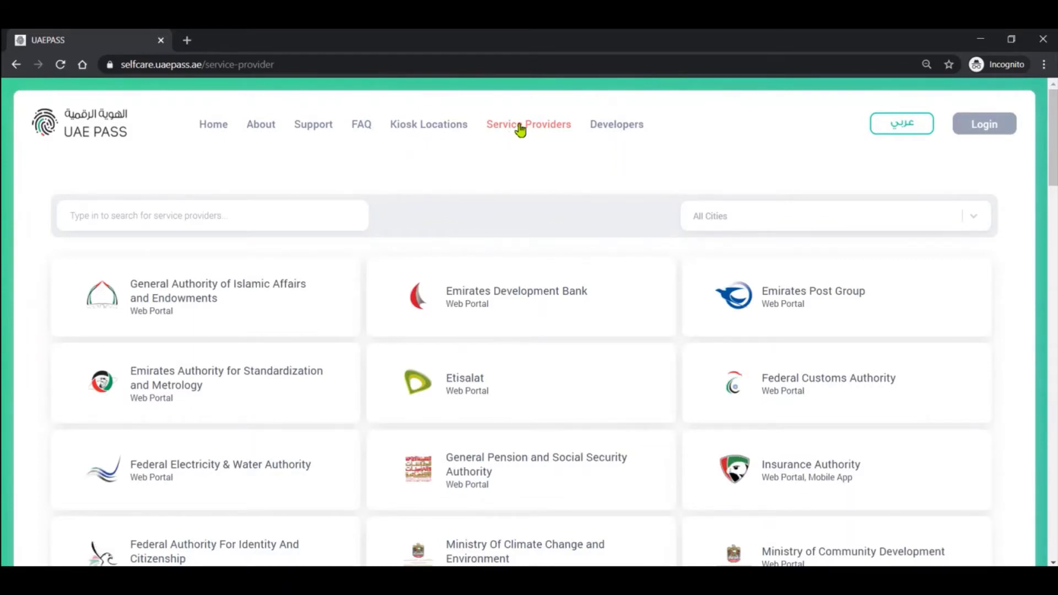
scroll(527, 353, down, 3)
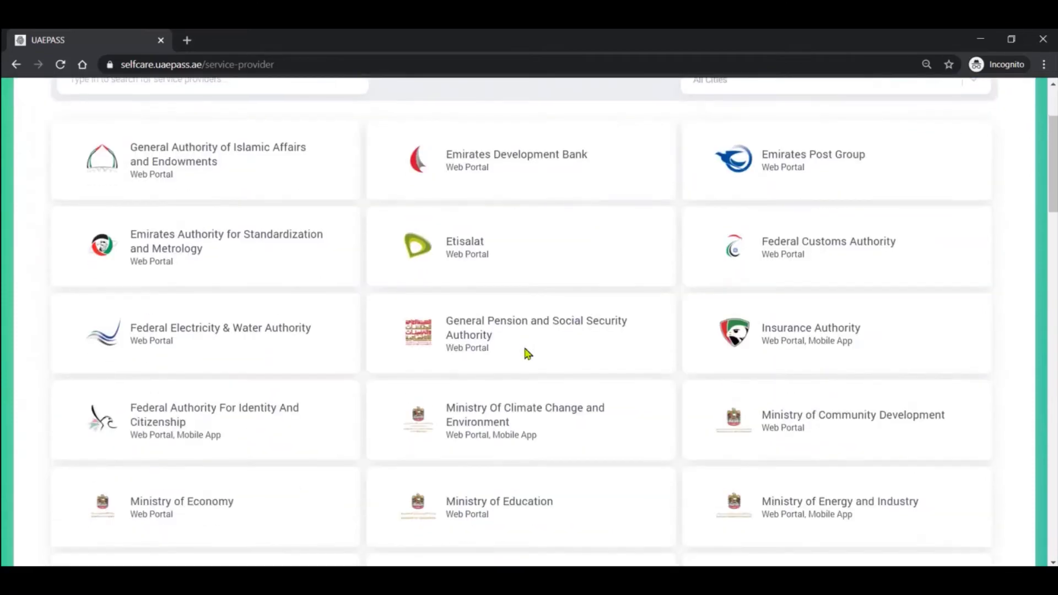
scroll(528, 353, down, 6)
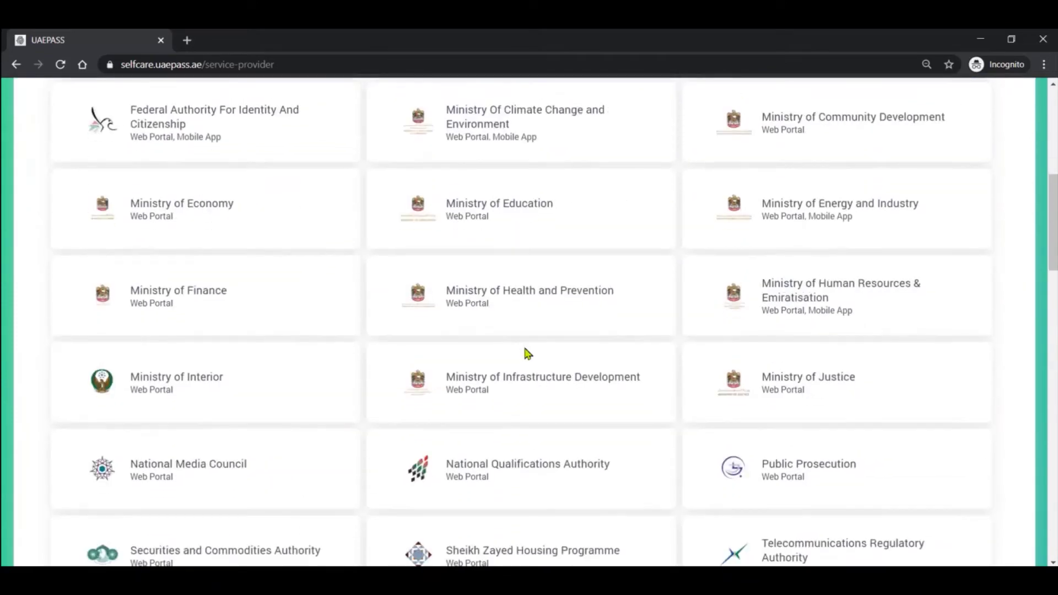
scroll(528, 353, down, 4)
scroll(527, 349, down, 7)
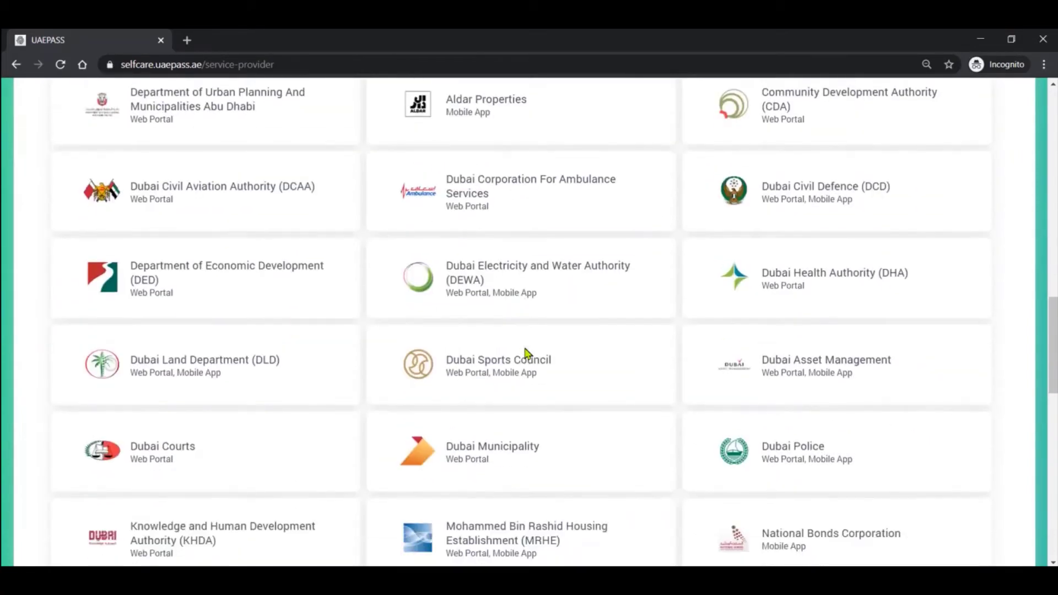
scroll(528, 353, down, 7)
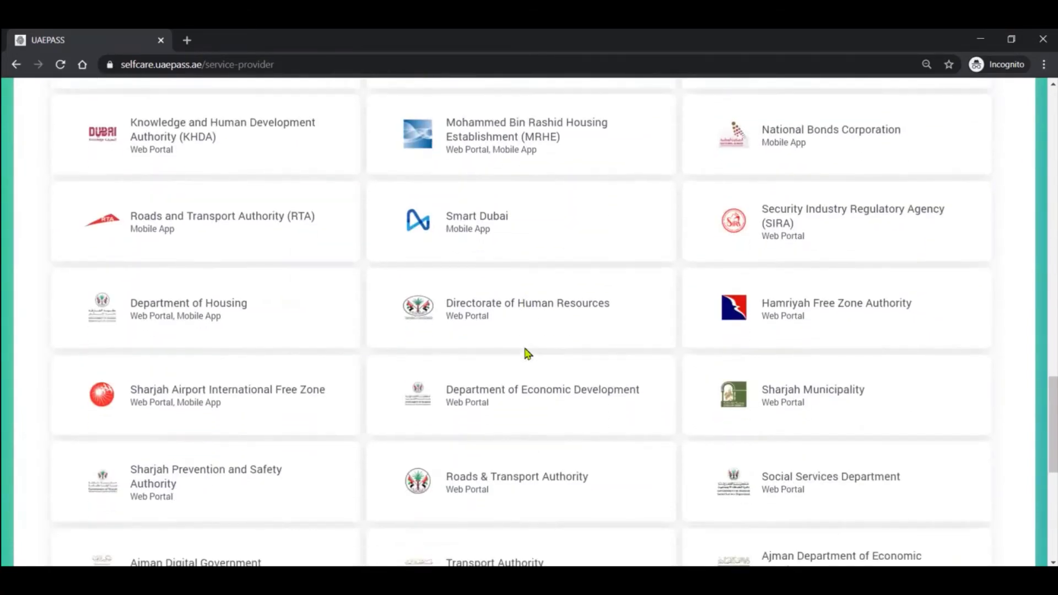
scroll(528, 353, down, 8)
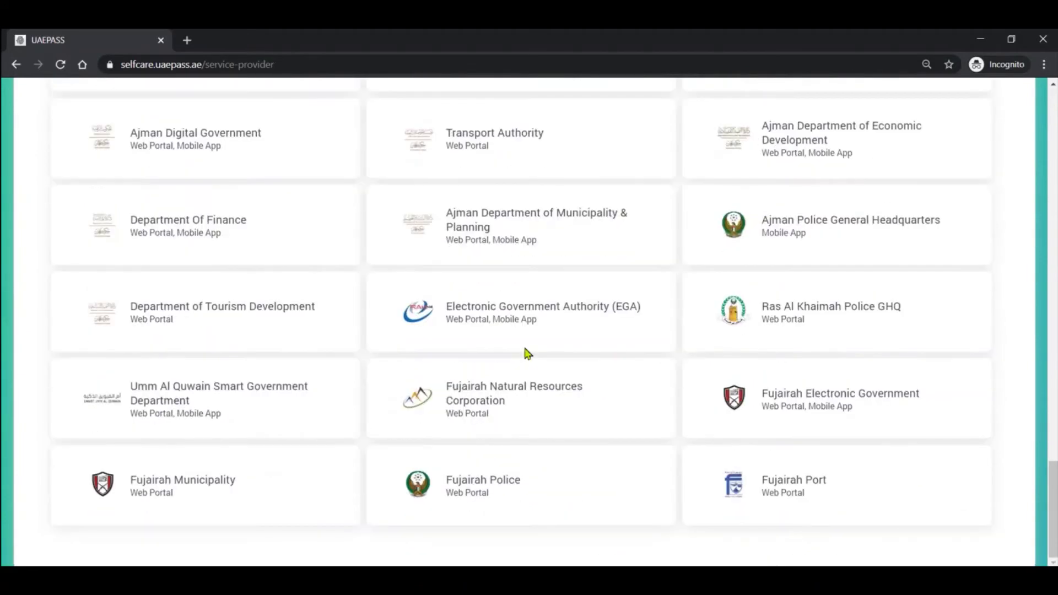
scroll(527, 353, up, 20)
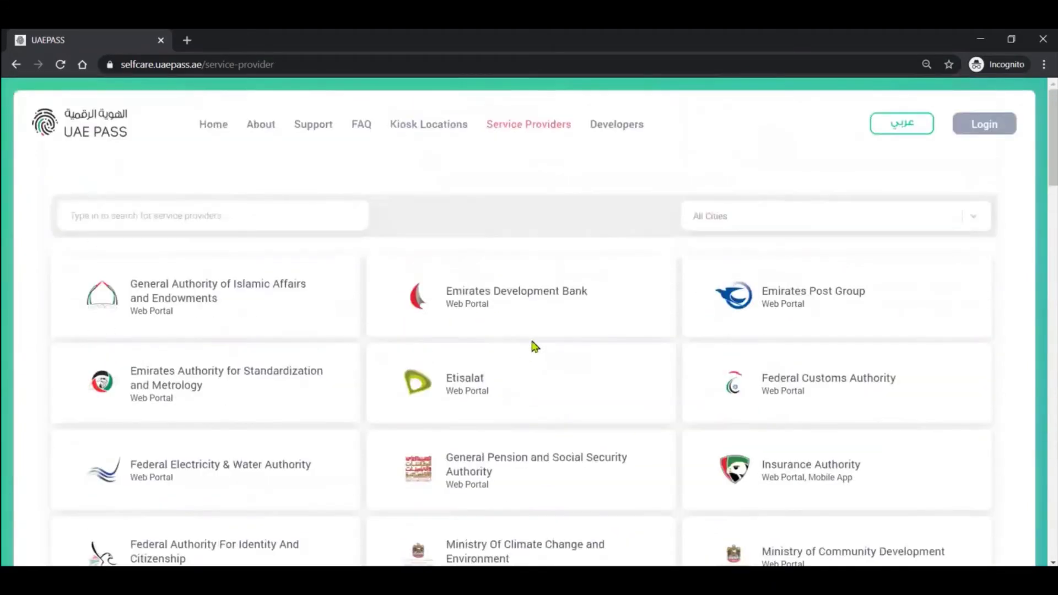
Step: Filter providers by Abu Dhabi, then switch the city filter to Dubai and browse the results
click(742, 216)
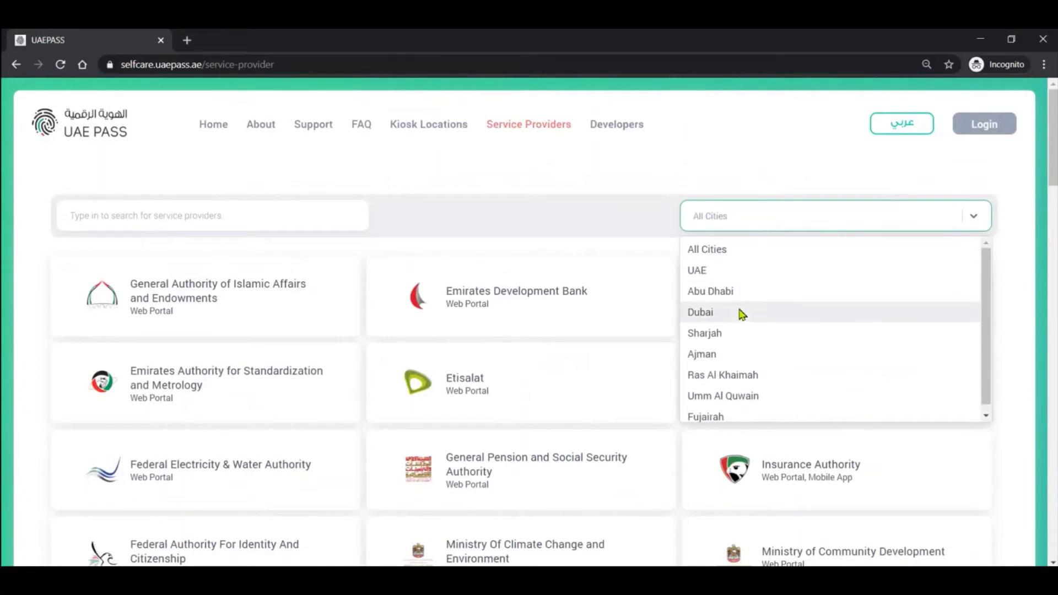
click(746, 290)
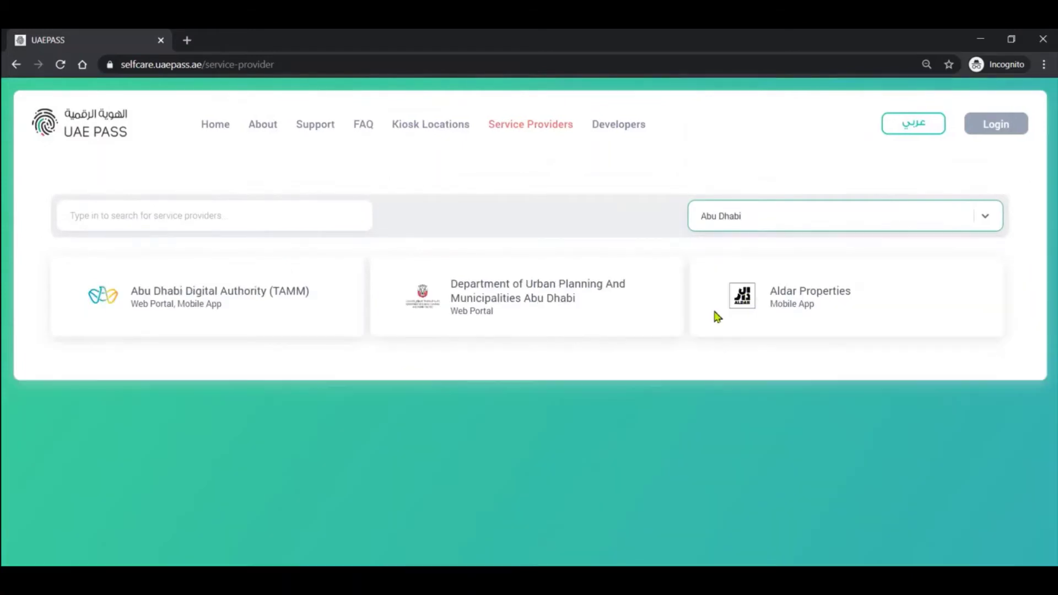
click(775, 225)
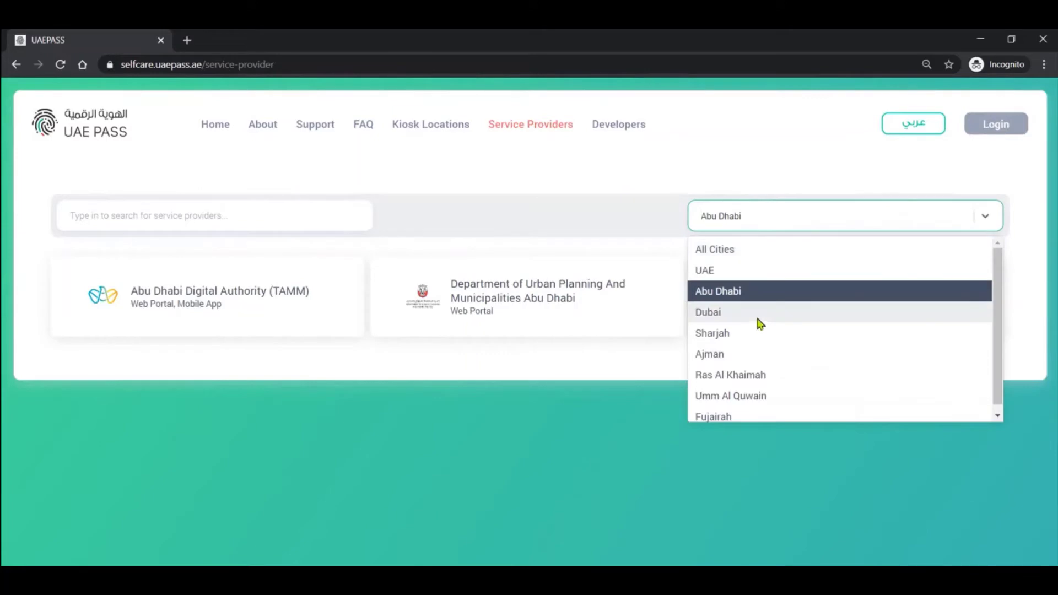
click(760, 315)
scroll(691, 412, down, 6)
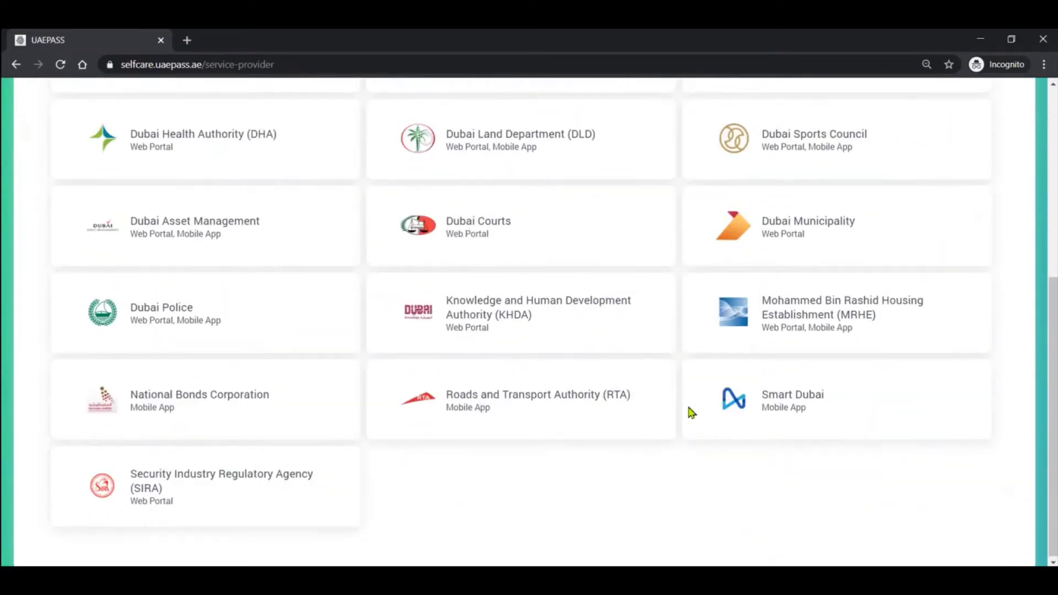
scroll(692, 412, up, 6)
scroll(691, 412, up, 3)
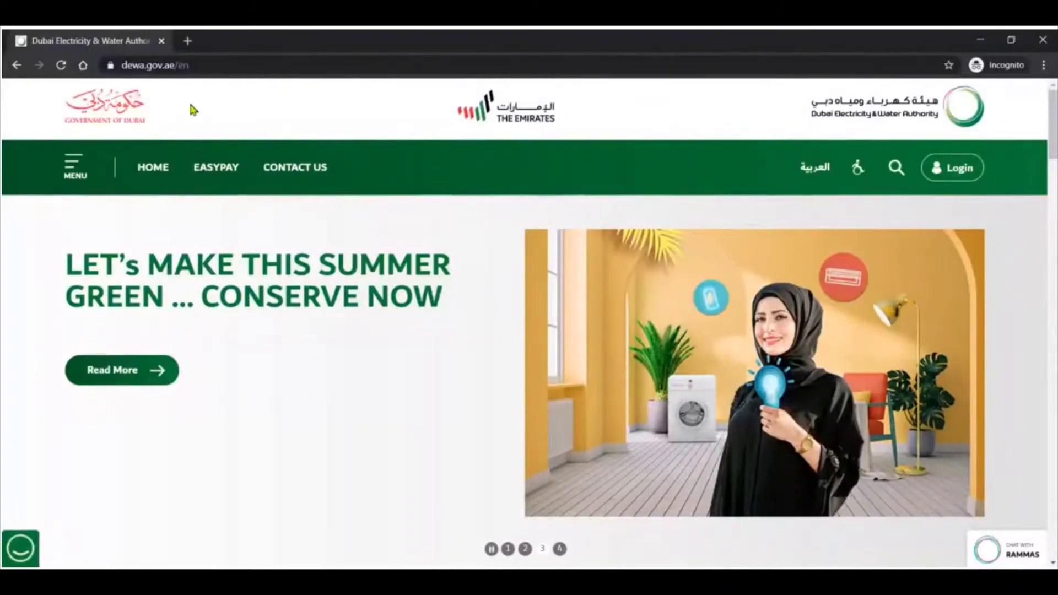
Step: Open dewa.gov.ae/en and scroll to the Important Notice and customer category icons
click(60, 65)
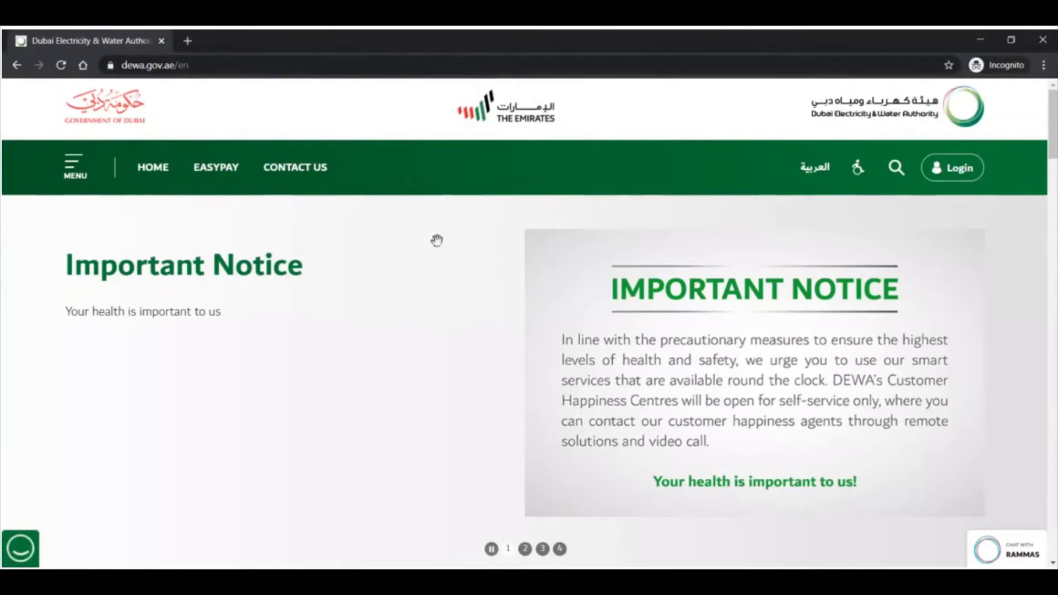
scroll(676, 268, down, 2)
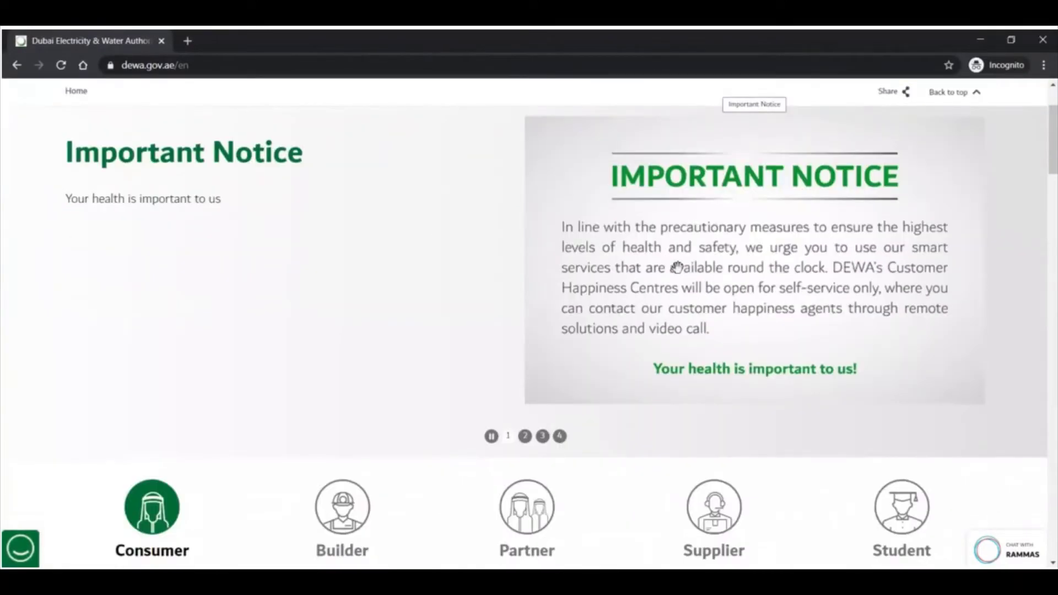
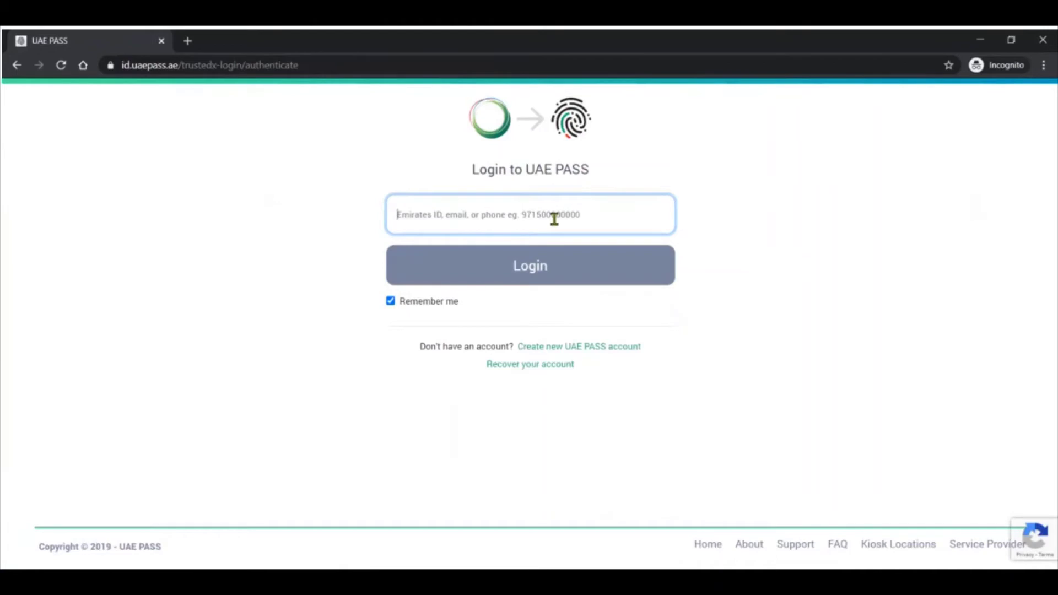
Step: Log in with the account identifier and select all car tiles to pass the image check
text(971)
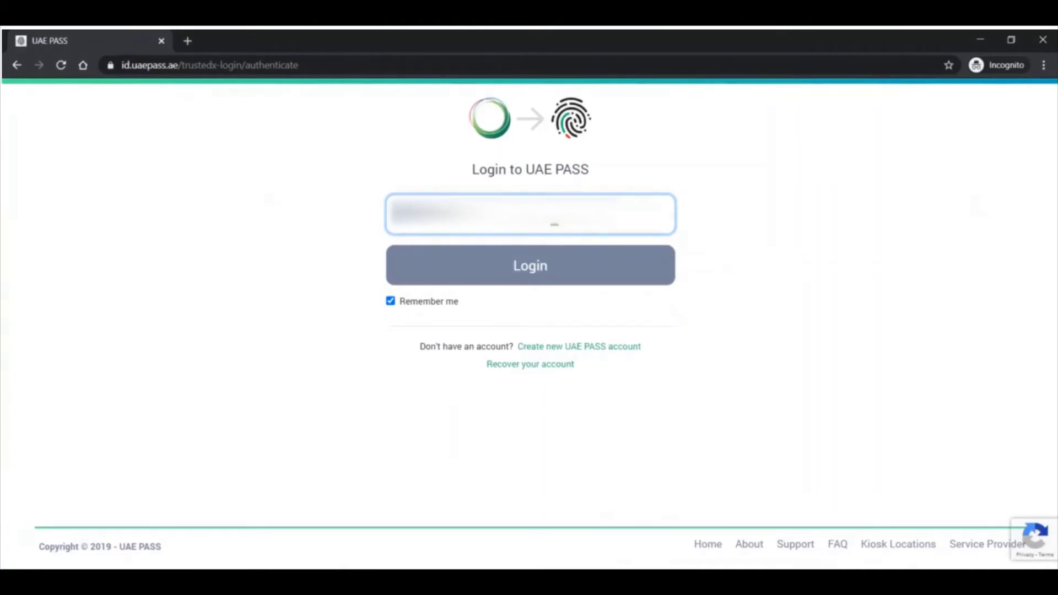
click(499, 263)
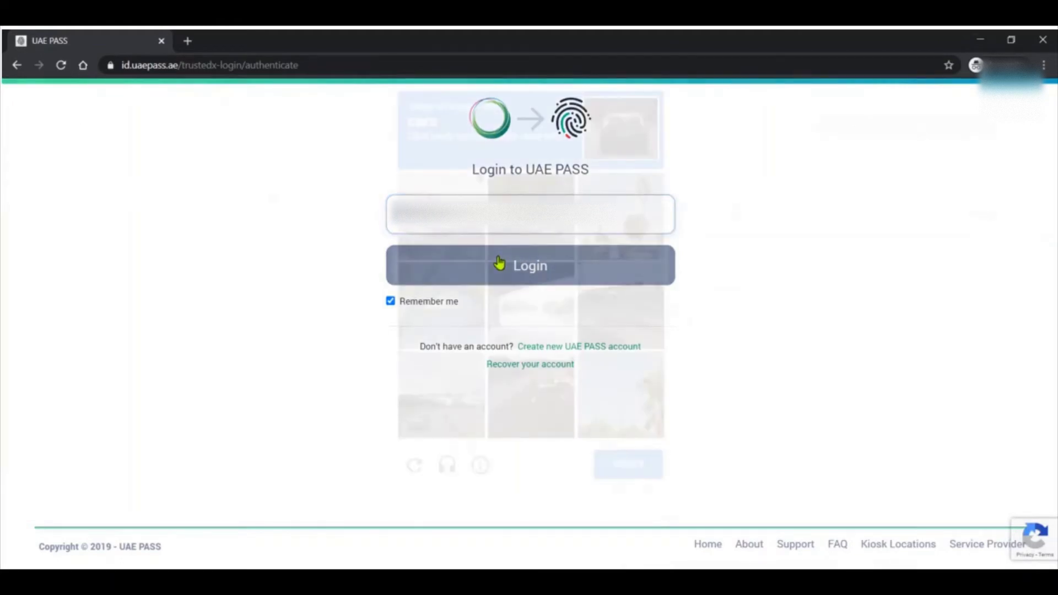
click(441, 394)
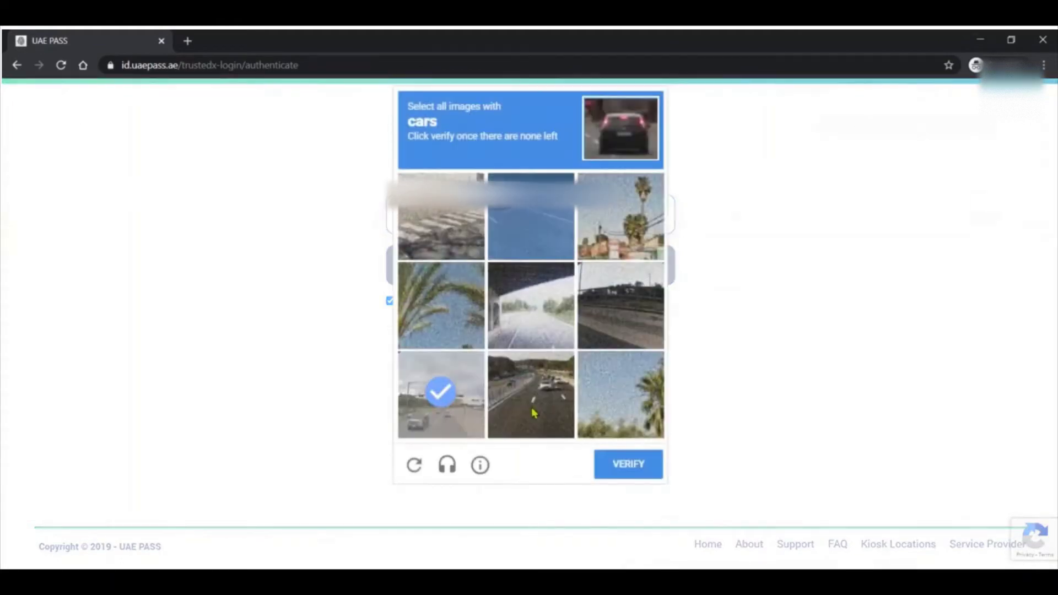
click(533, 412)
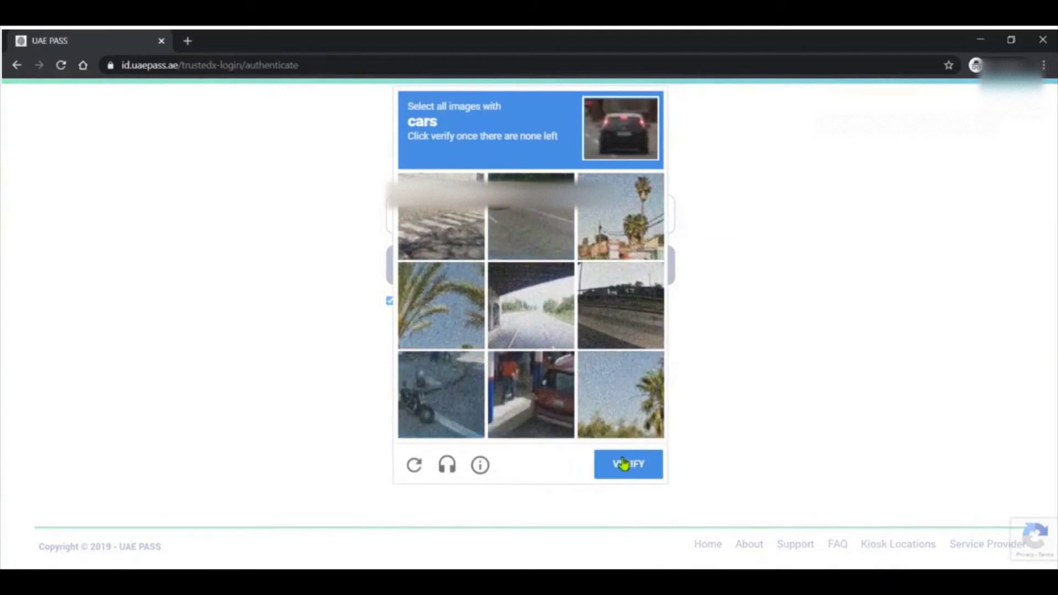
click(528, 210)
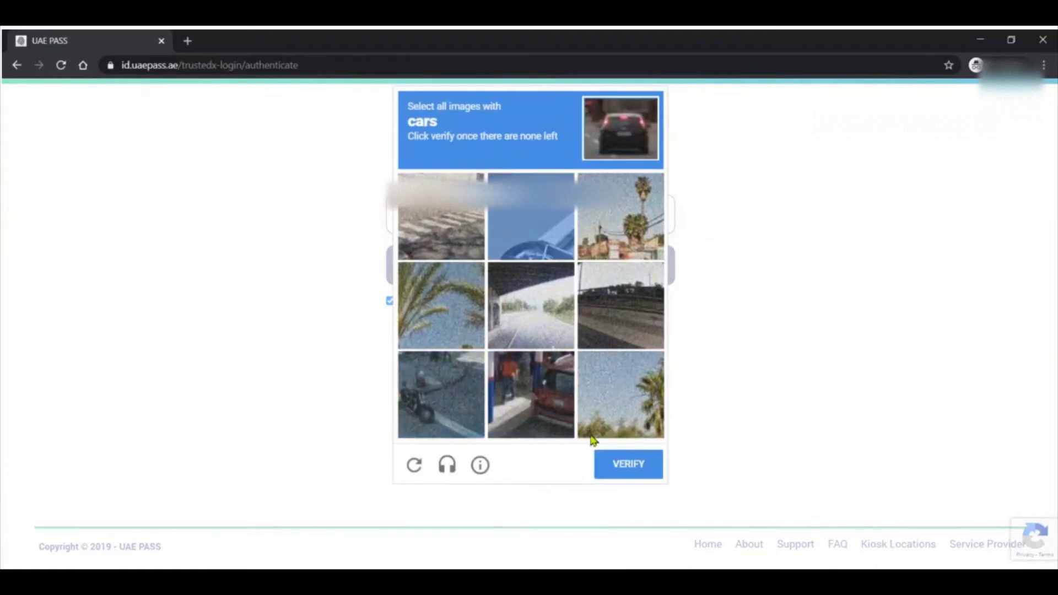
click(530, 394)
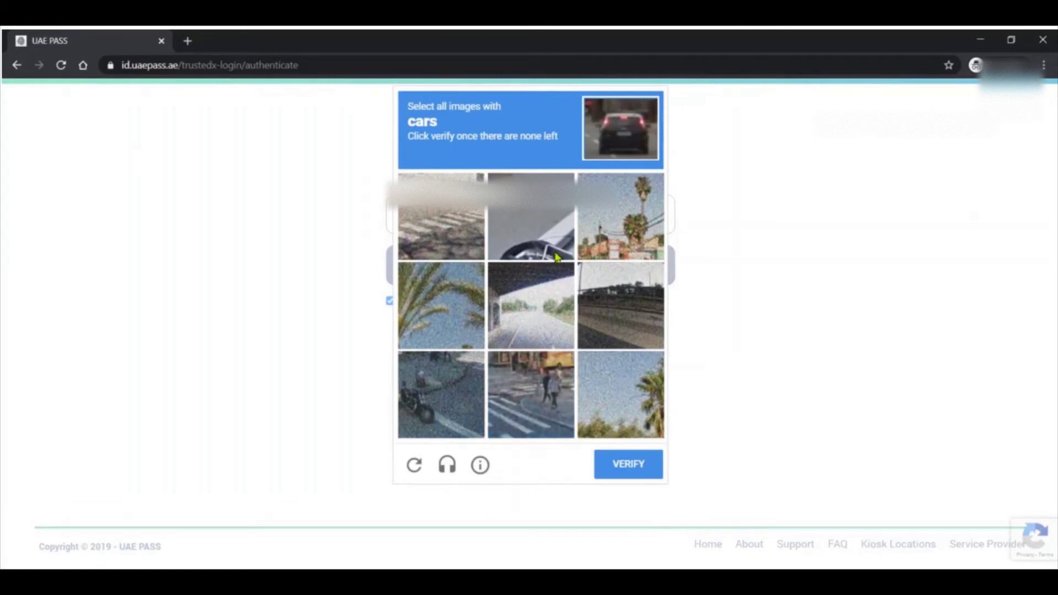
click(627, 476)
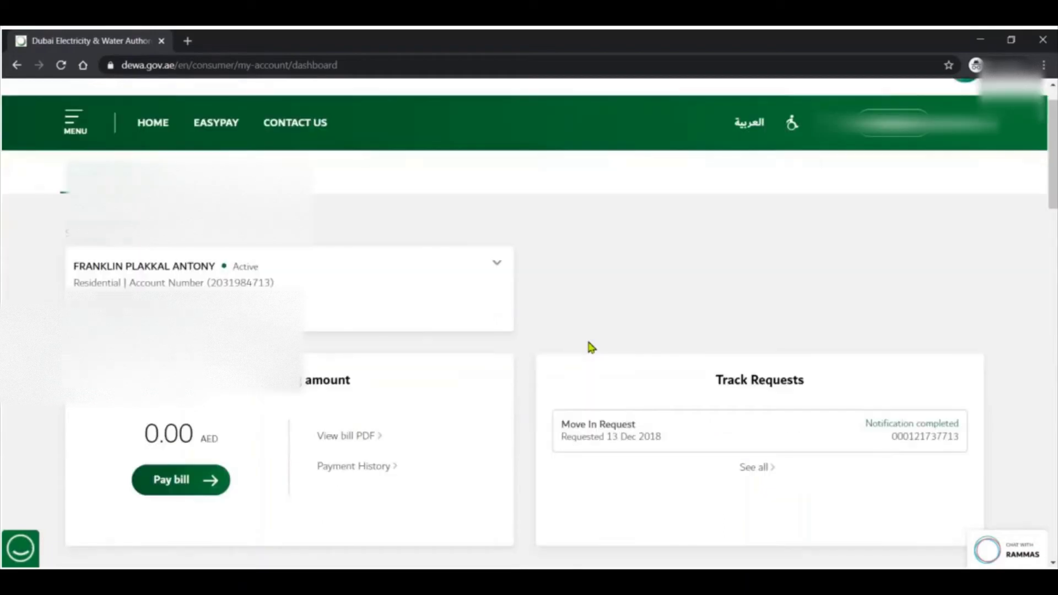
Step: Log out of the DEWA account and select the URL in the address bar
scroll(591, 347, down, 6)
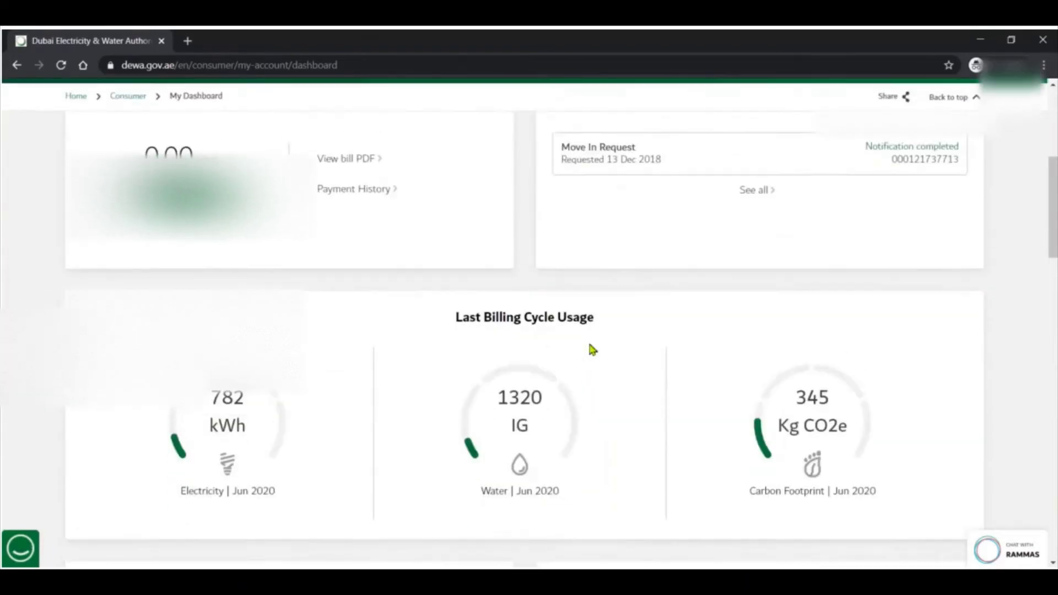
scroll(592, 349, up, 6)
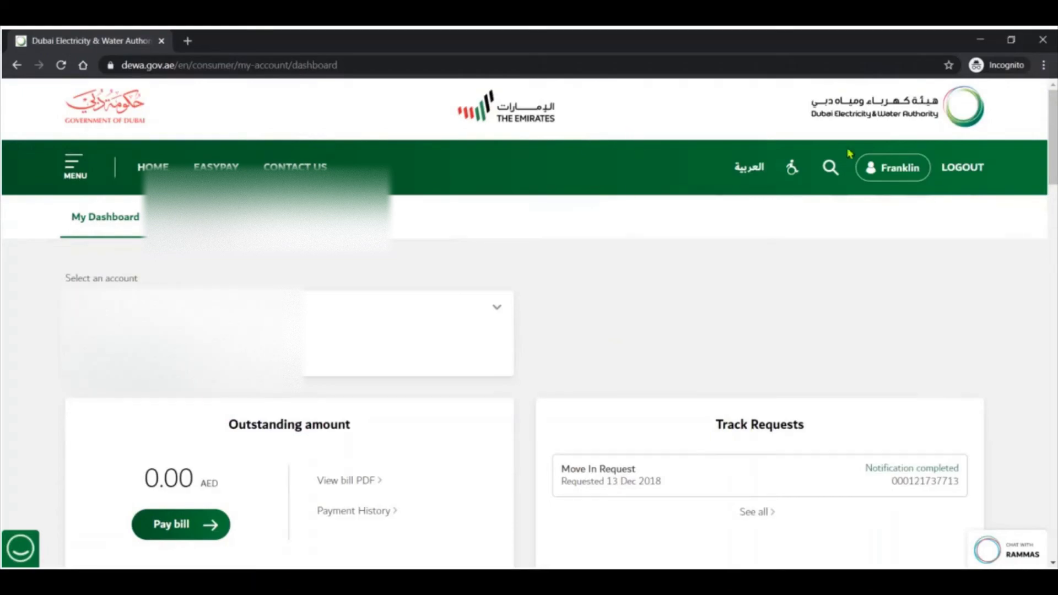
click(955, 175)
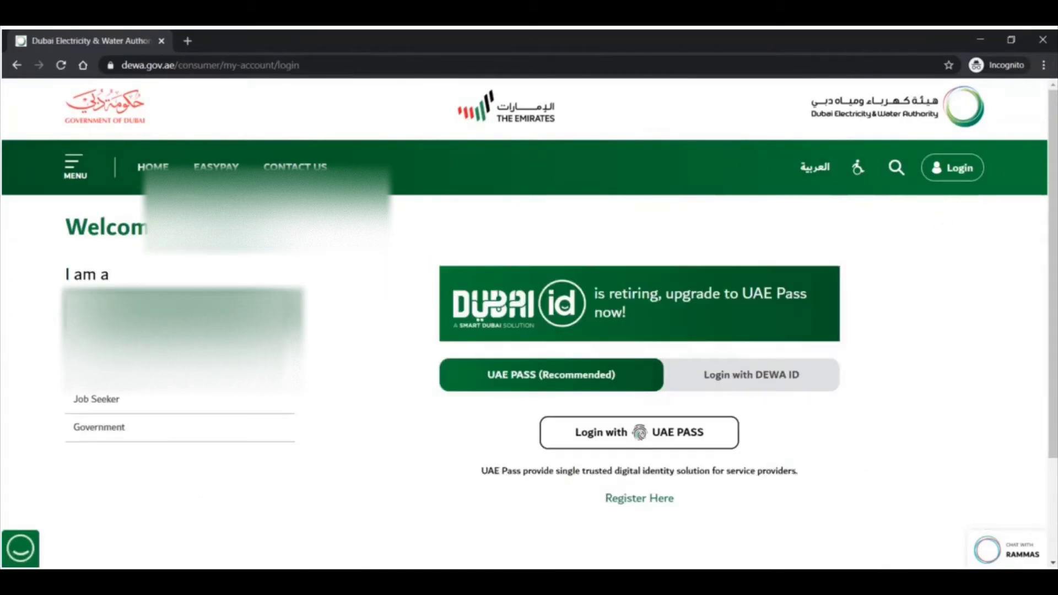
click(377, 66)
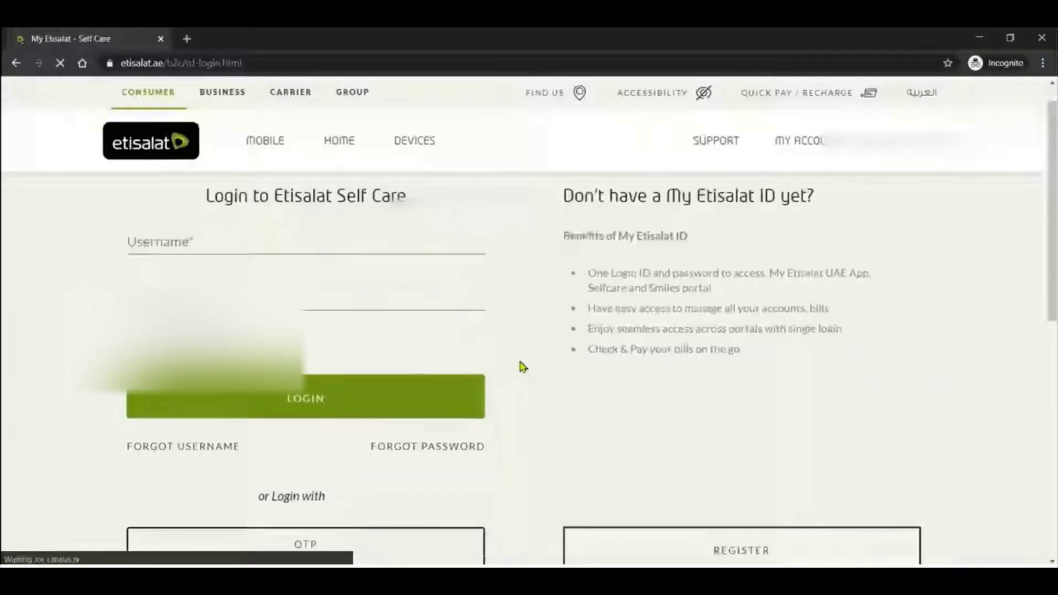
scroll(522, 366, down, 3)
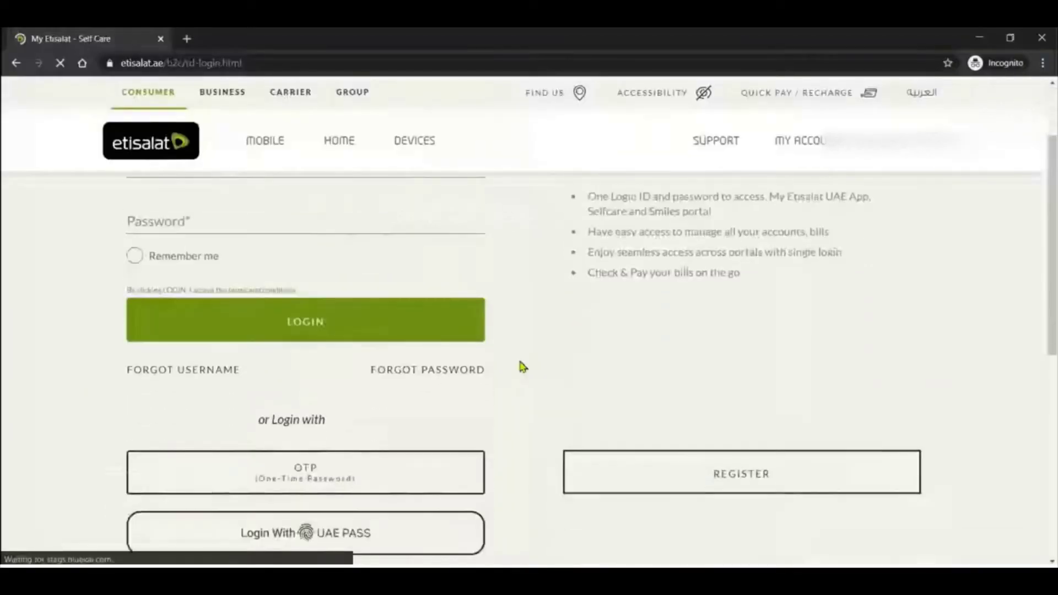
Step: Start the Etisalat Self Care login with UAE PASS and submit the login identifier
scroll(522, 366, down, 3)
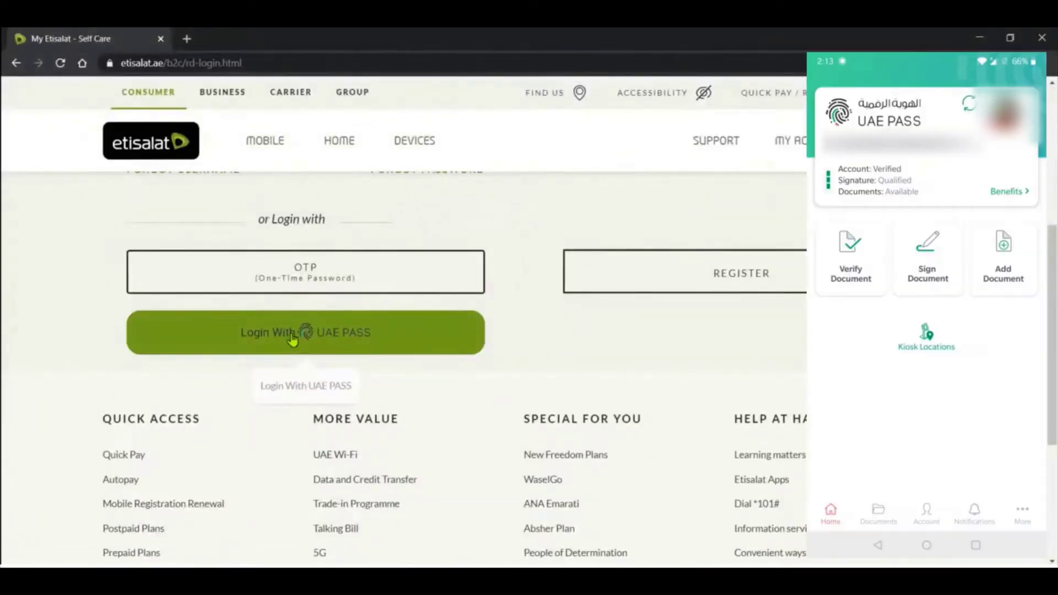
click(292, 337)
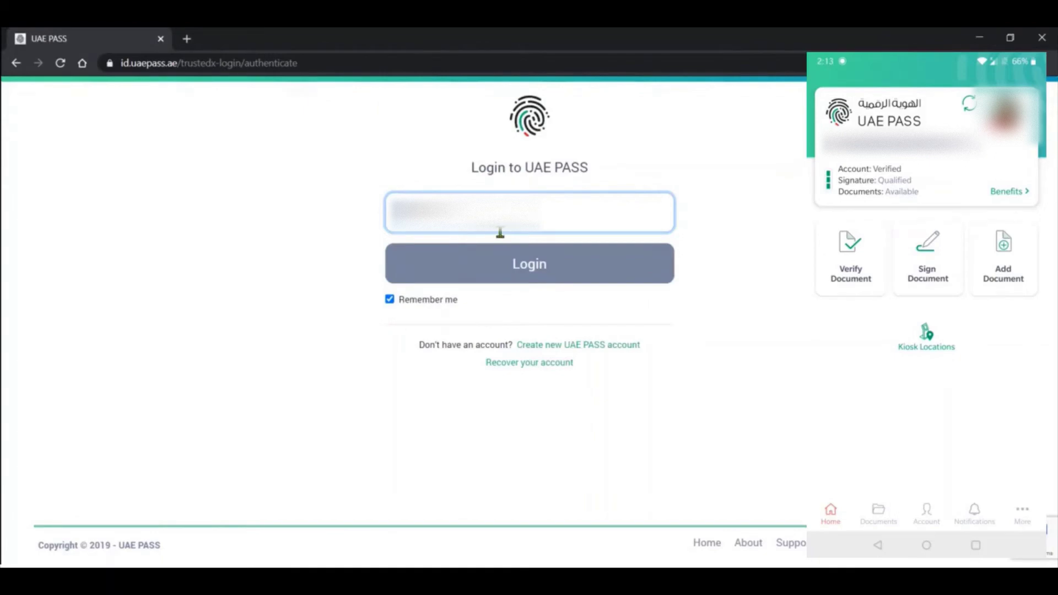
click(532, 270)
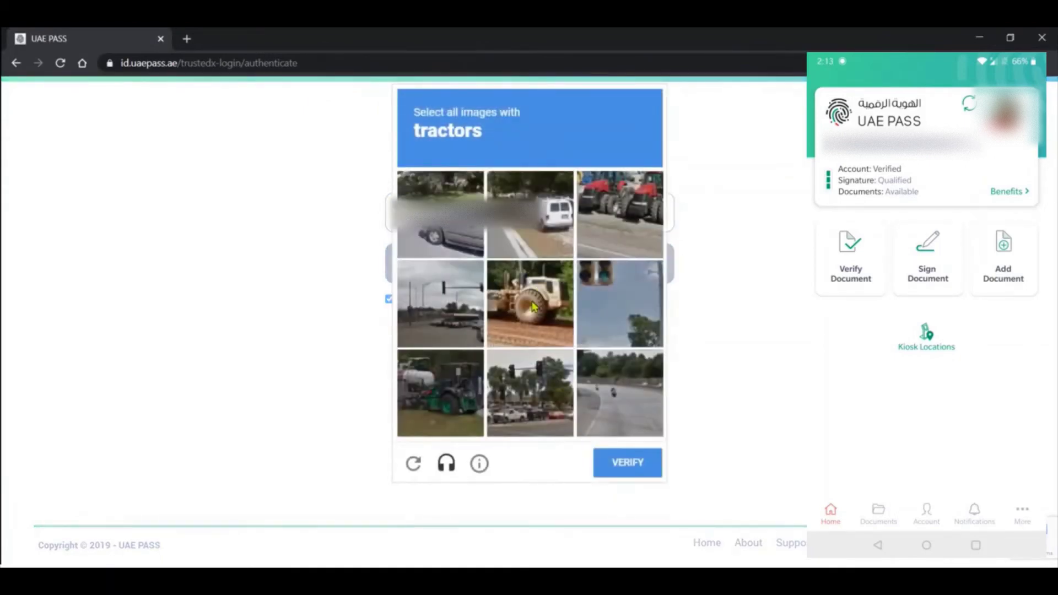
Step: Pass the tractor image check, adding the missed bottom-left tile on the second try
click(535, 307)
click(627, 214)
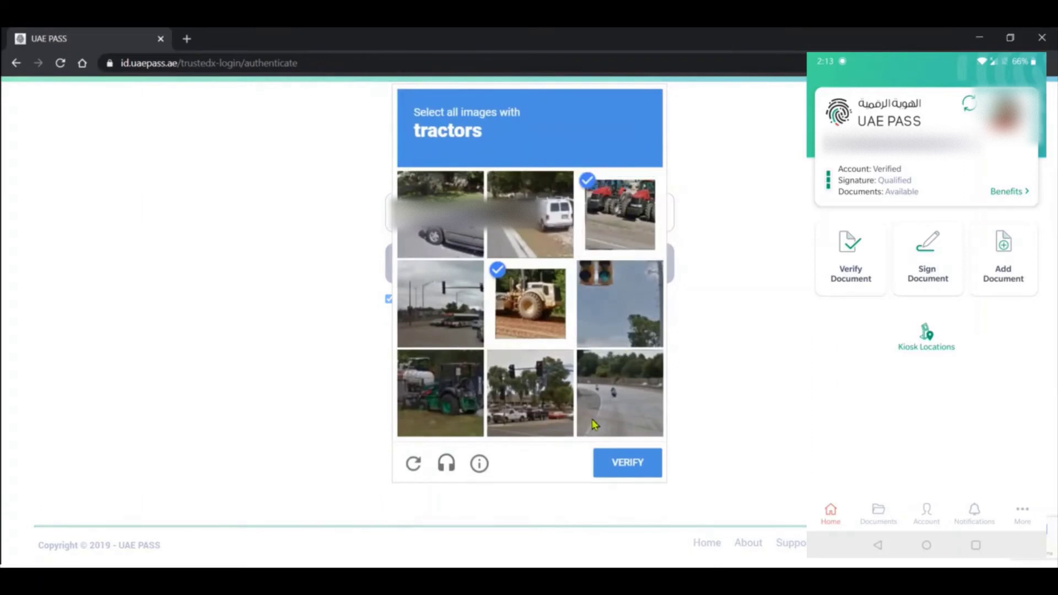
click(639, 464)
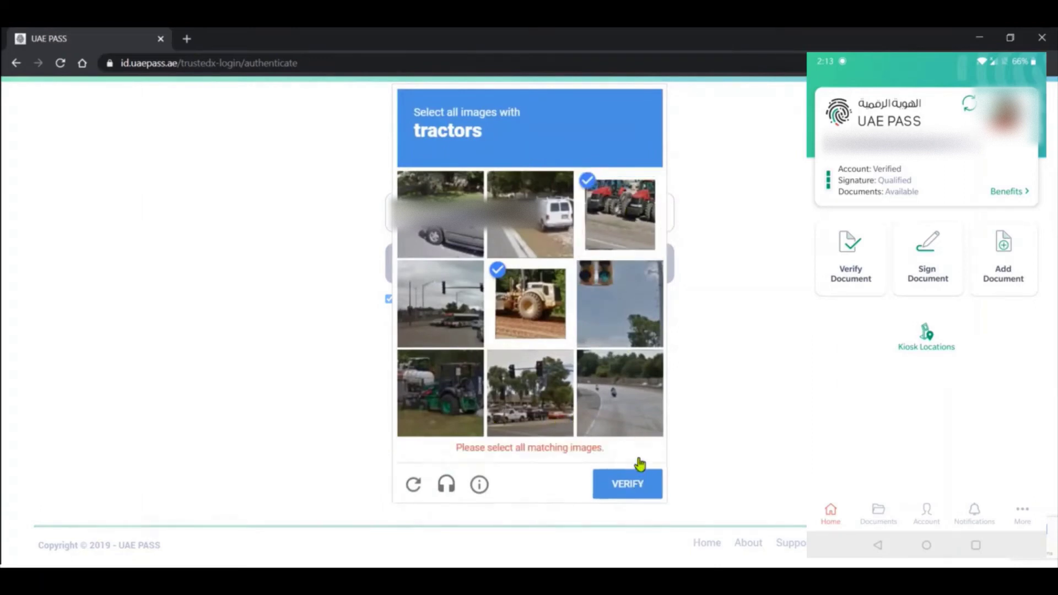
click(451, 400)
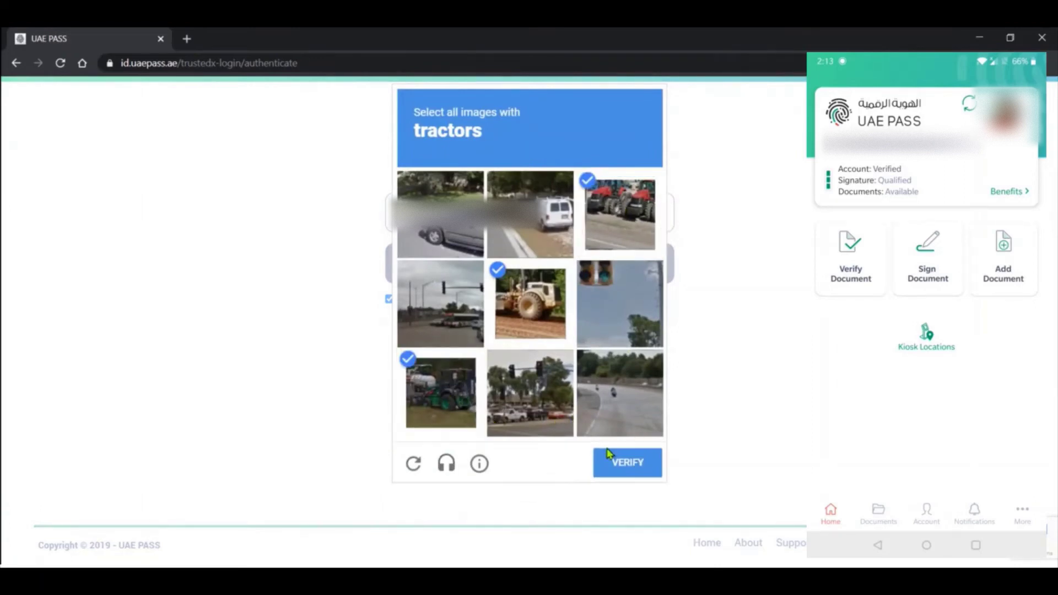
click(615, 461)
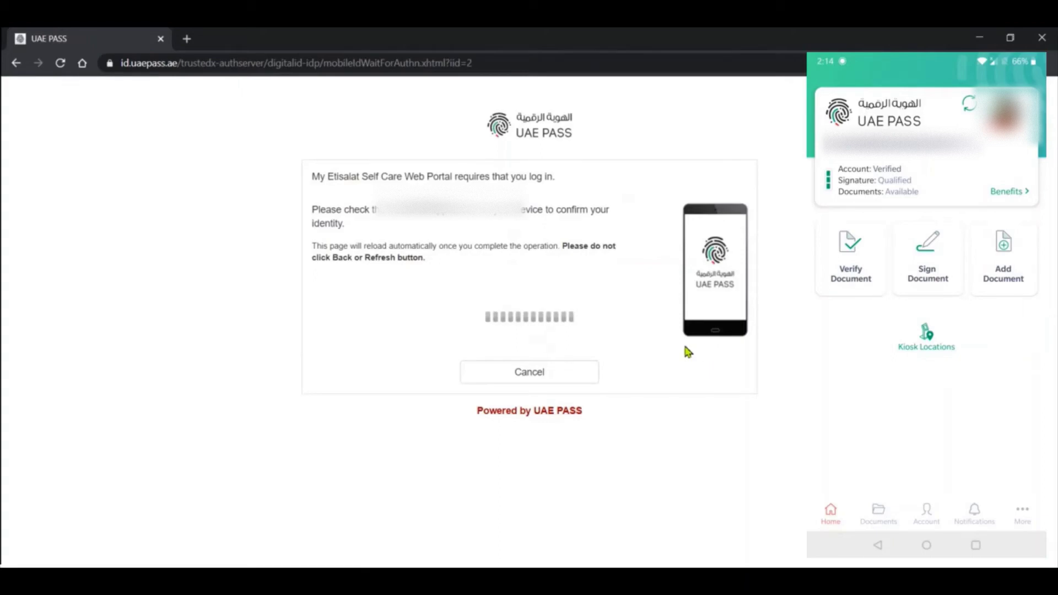
Step: Check the message naming My Etisalat Self Care Web Portal as the requesting portal
drag(315, 180, 559, 182)
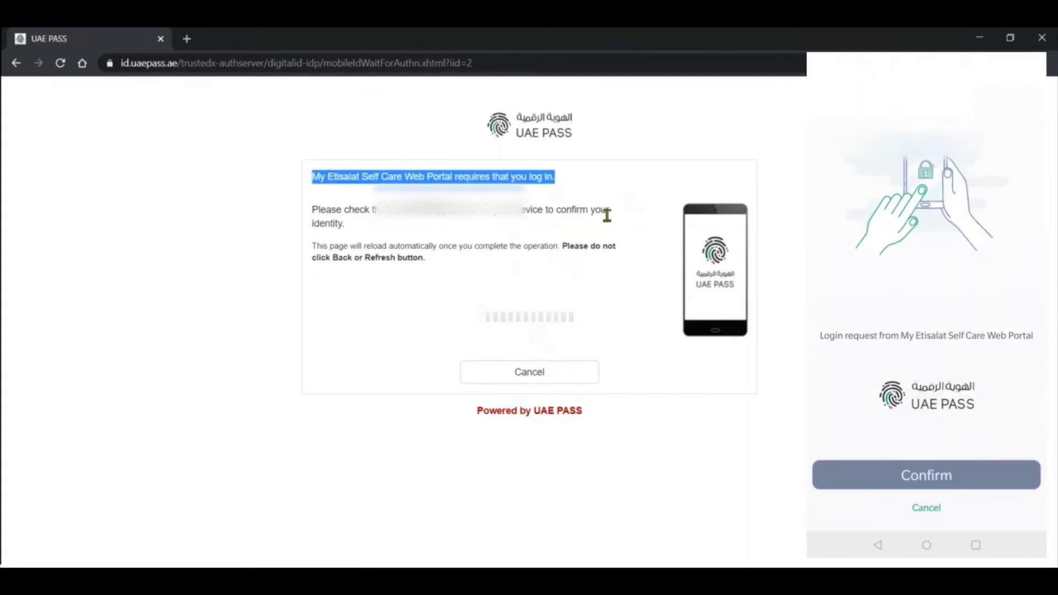
click(791, 354)
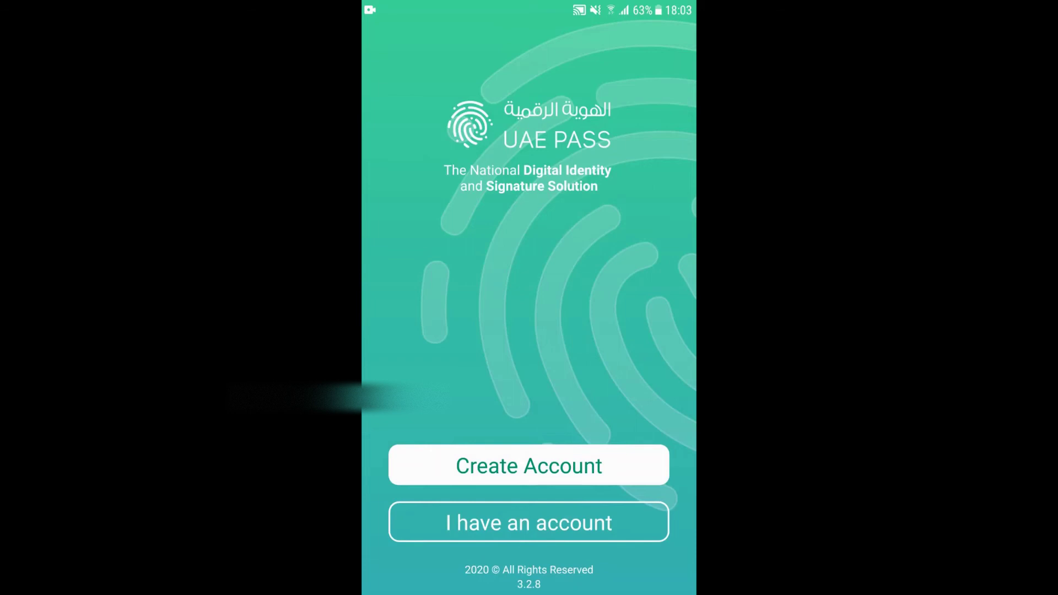
Step: Begin a new UAE PASS account and confirm the ID Number, name, gender and expiry details
click(529, 465)
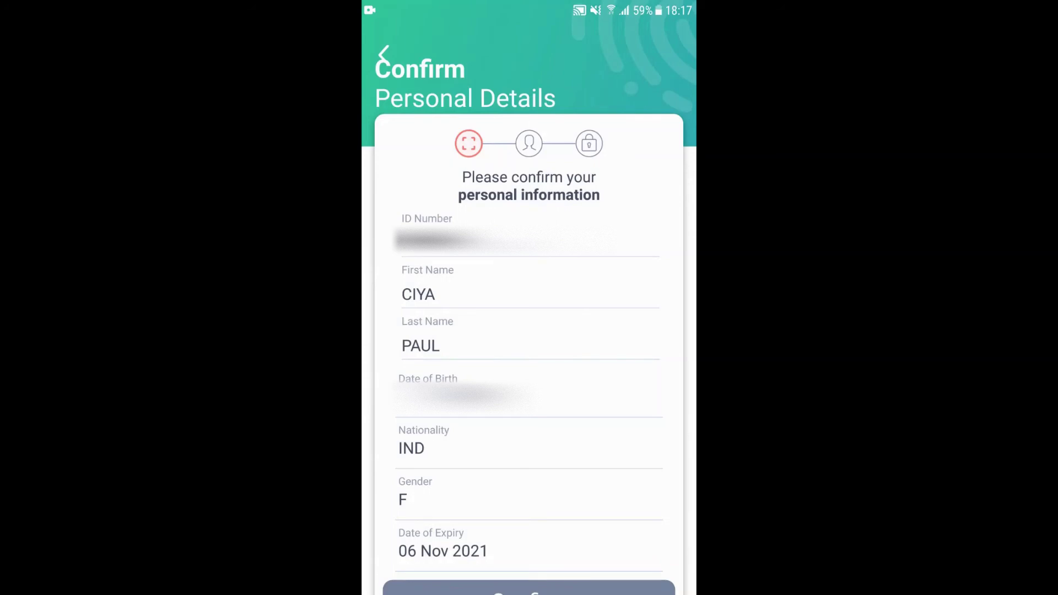
scroll(528, 331, down, 2)
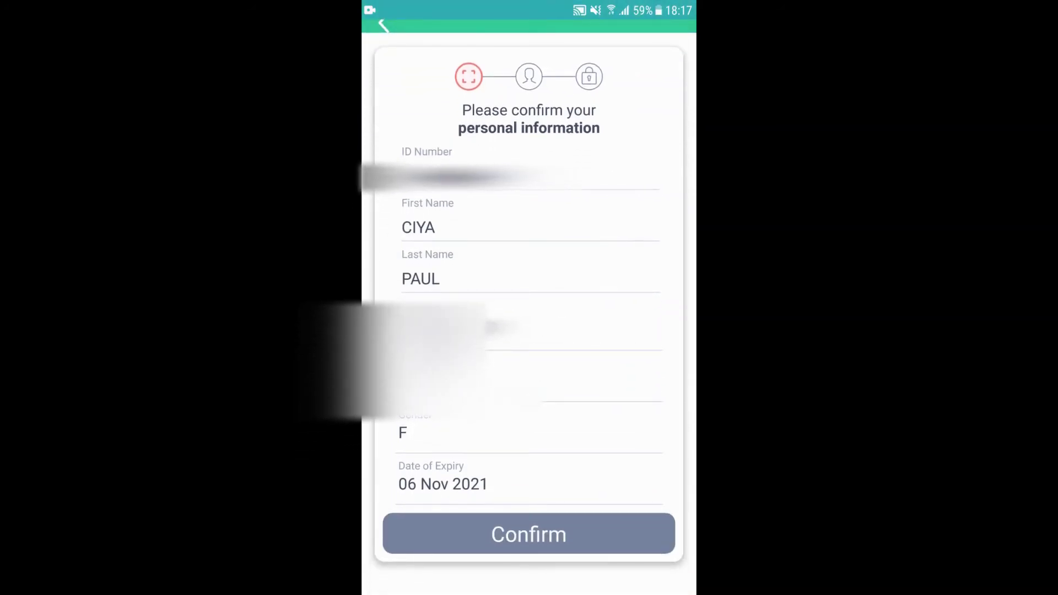
click(556, 533)
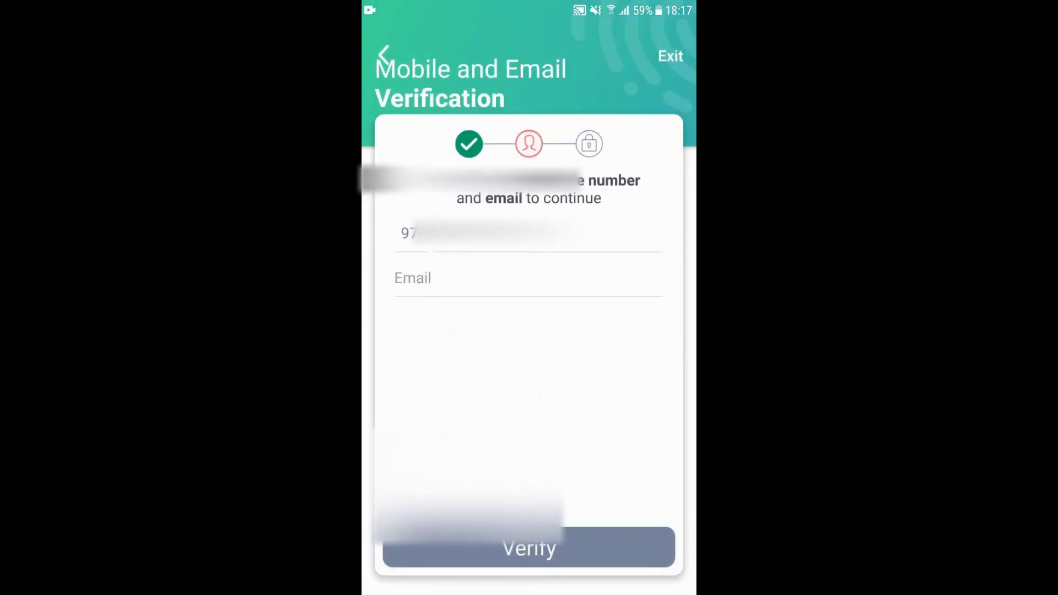
Step: Fill in the mobile number and the email address, using the symbols keyboard for special characters
click(529, 234)
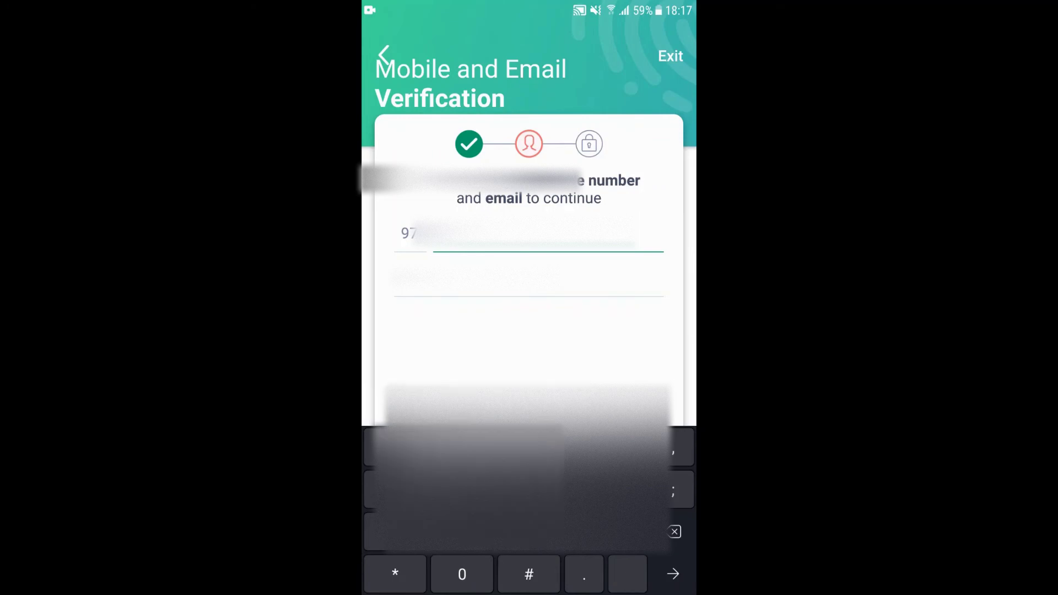
click(529, 279)
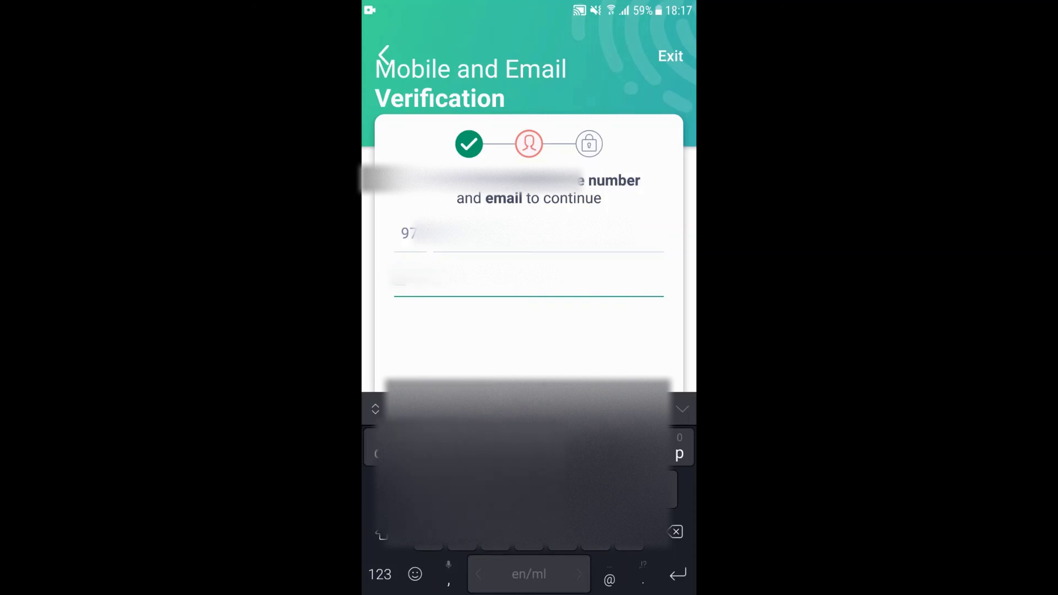
text(xxxxxx)
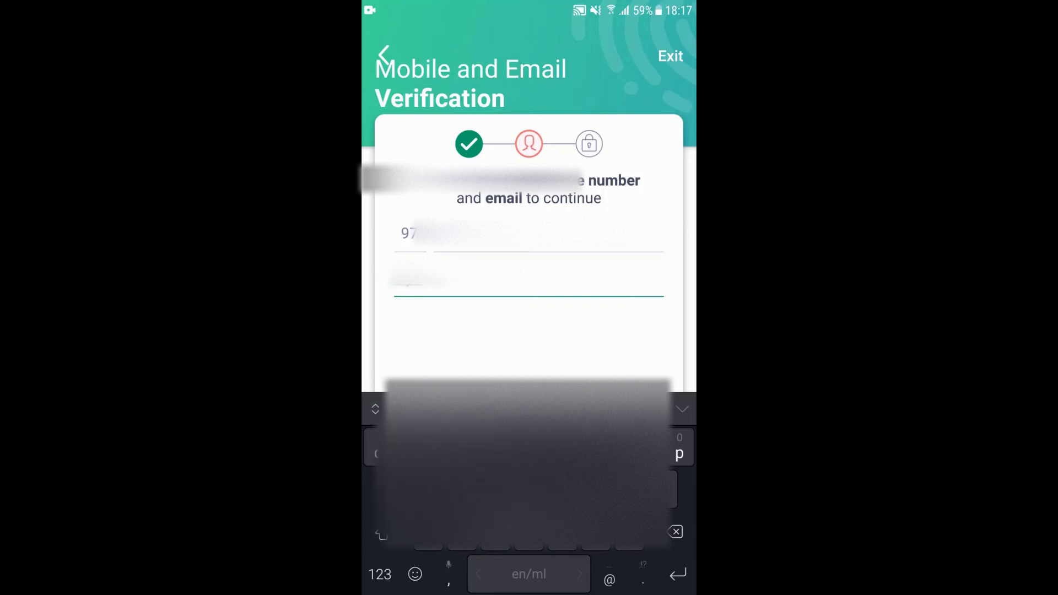
text(xx)
click(380, 574)
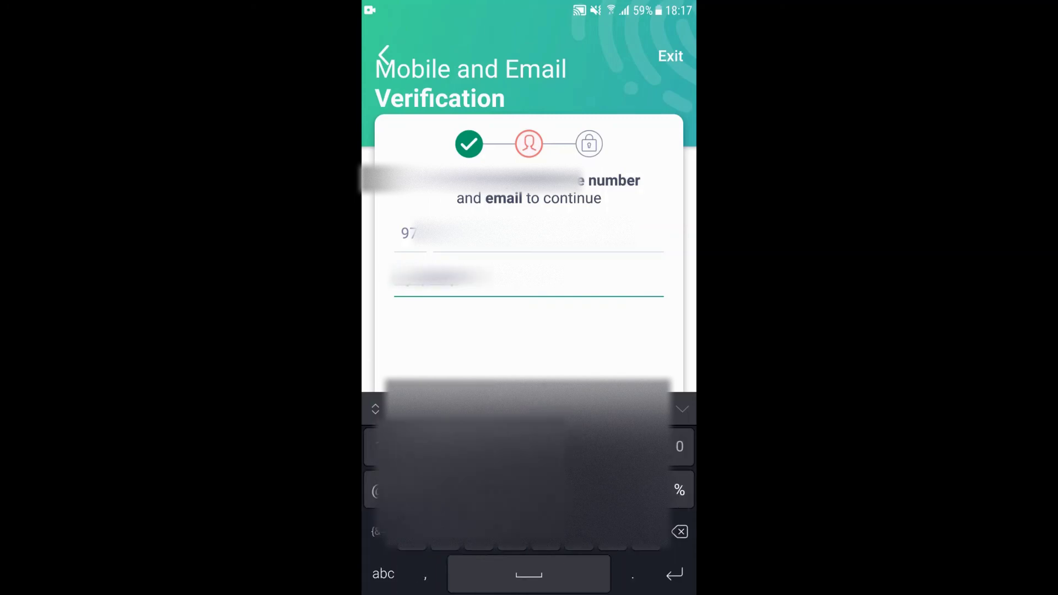
click(383, 573)
text(xxxx)
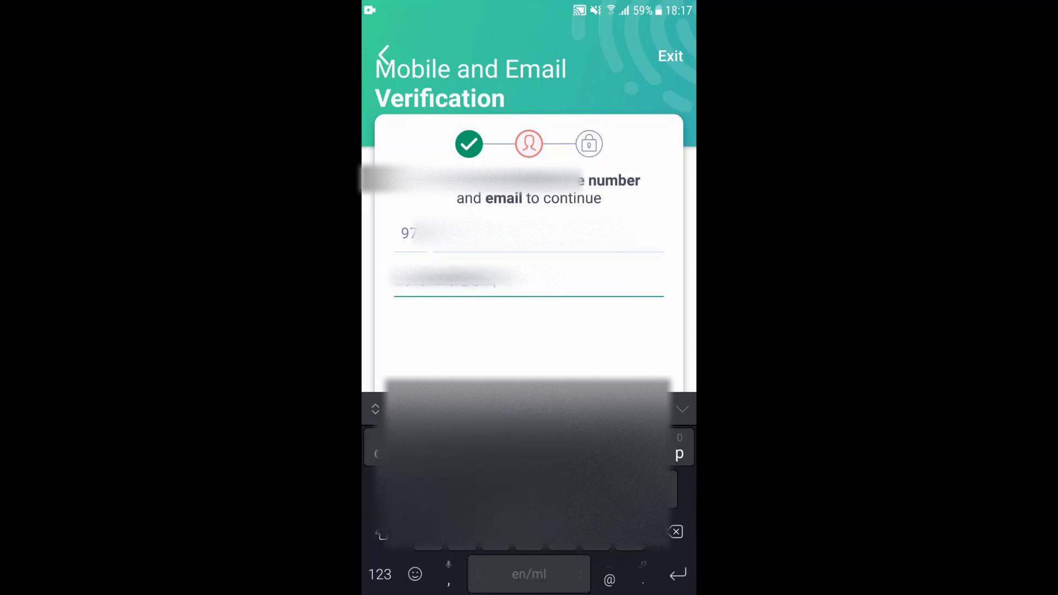
text(xx)
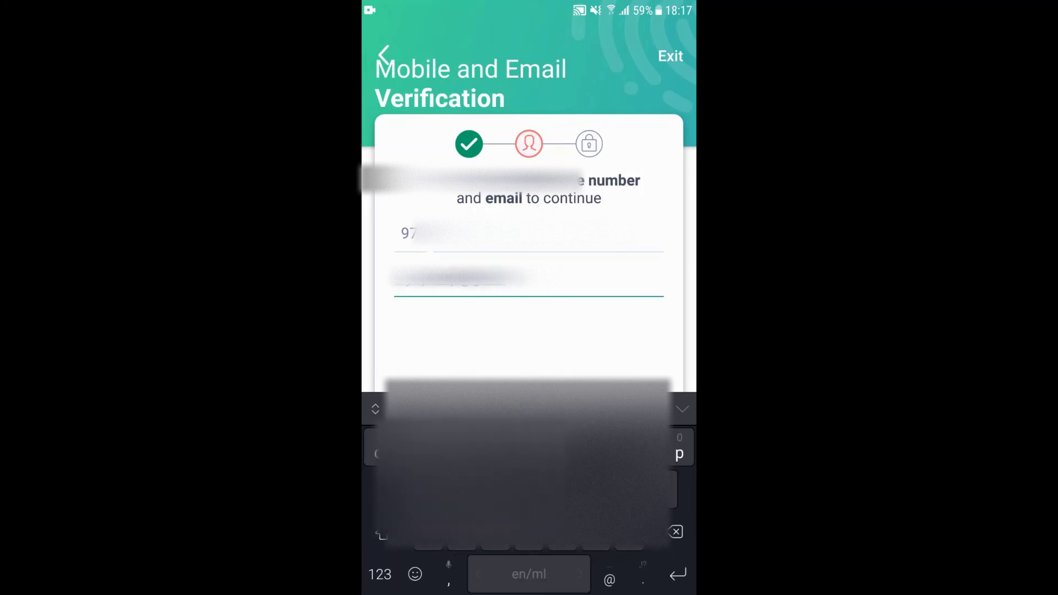
text(x)
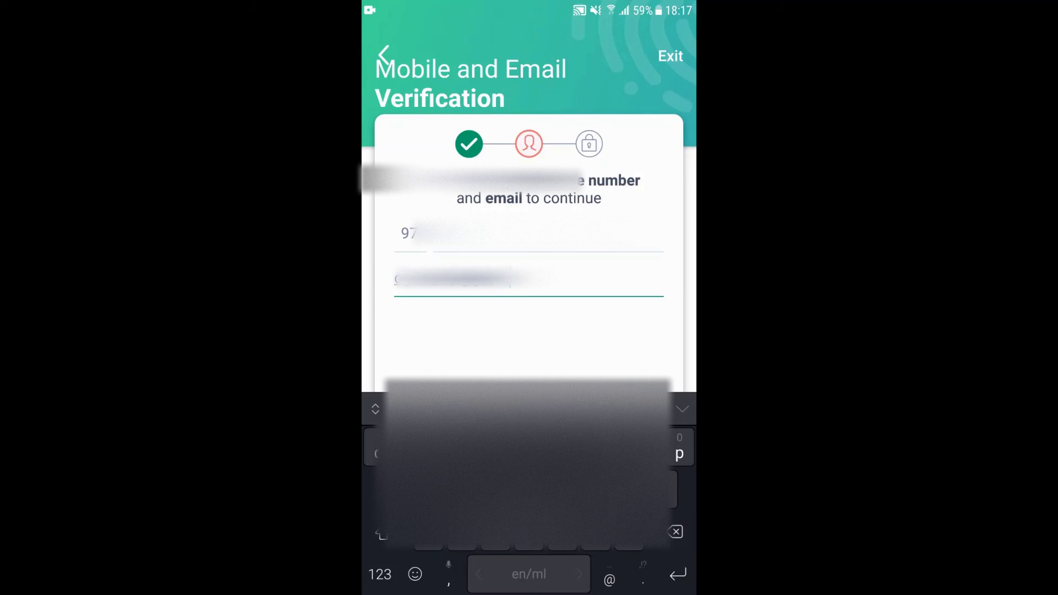
text(xx)
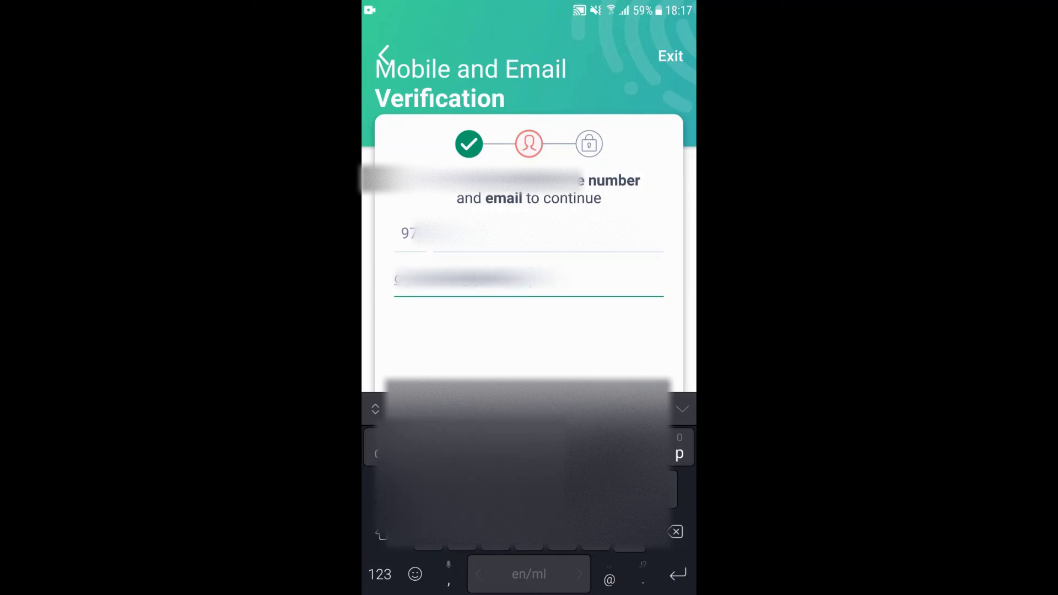
text(xx)
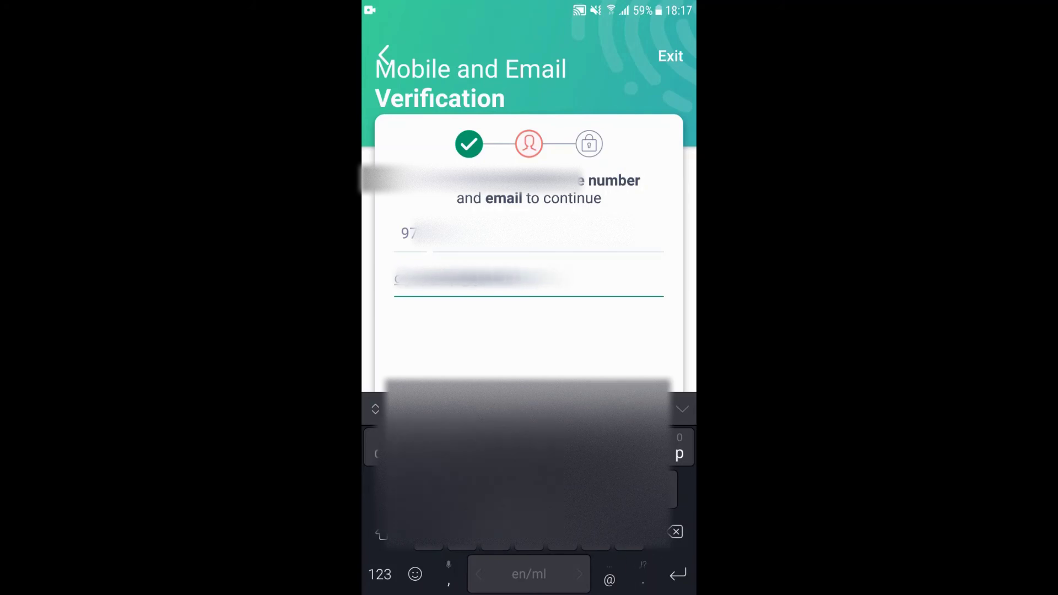
text(xxxx)
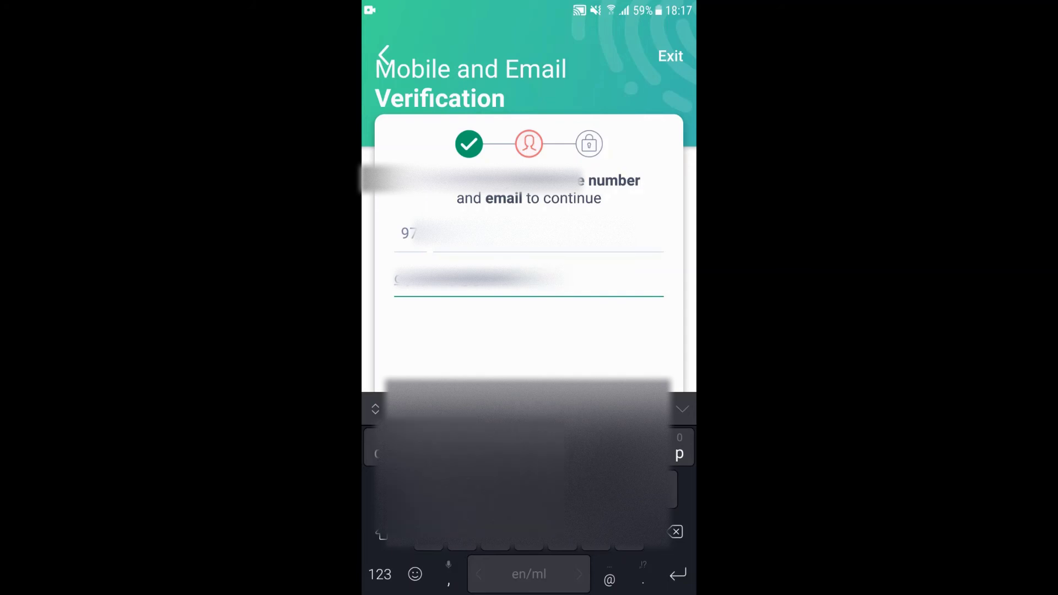
key(Return)
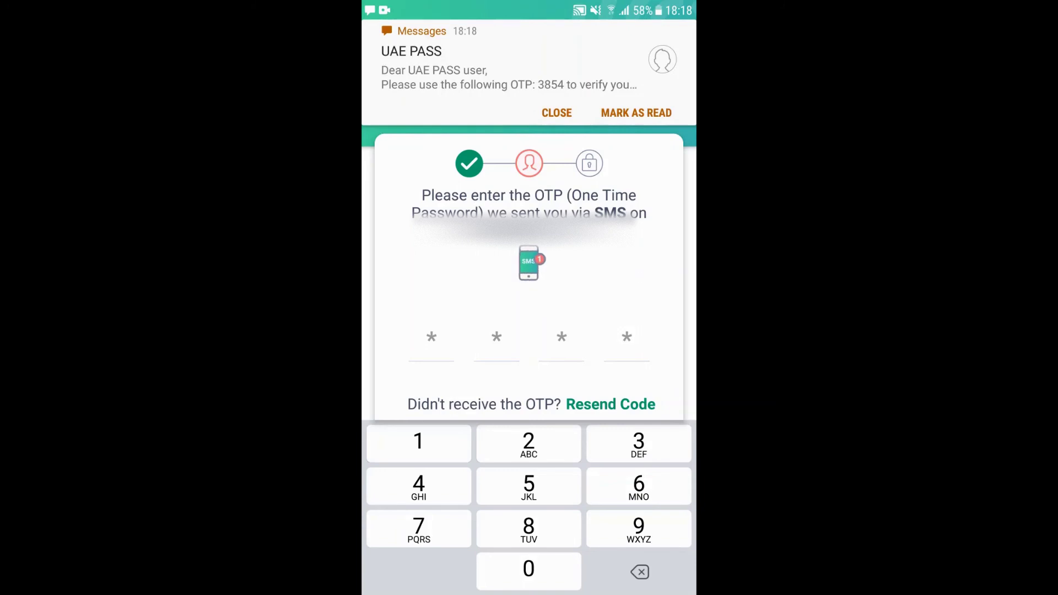
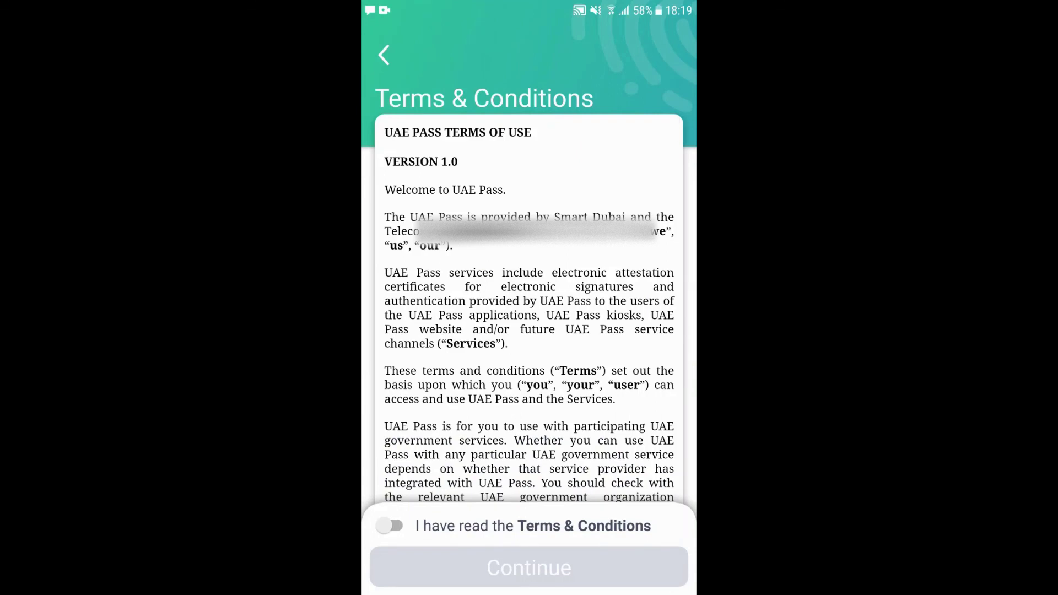
Step: Enter the email one-time password, accept the Terms & Conditions, and continue
click(391, 526)
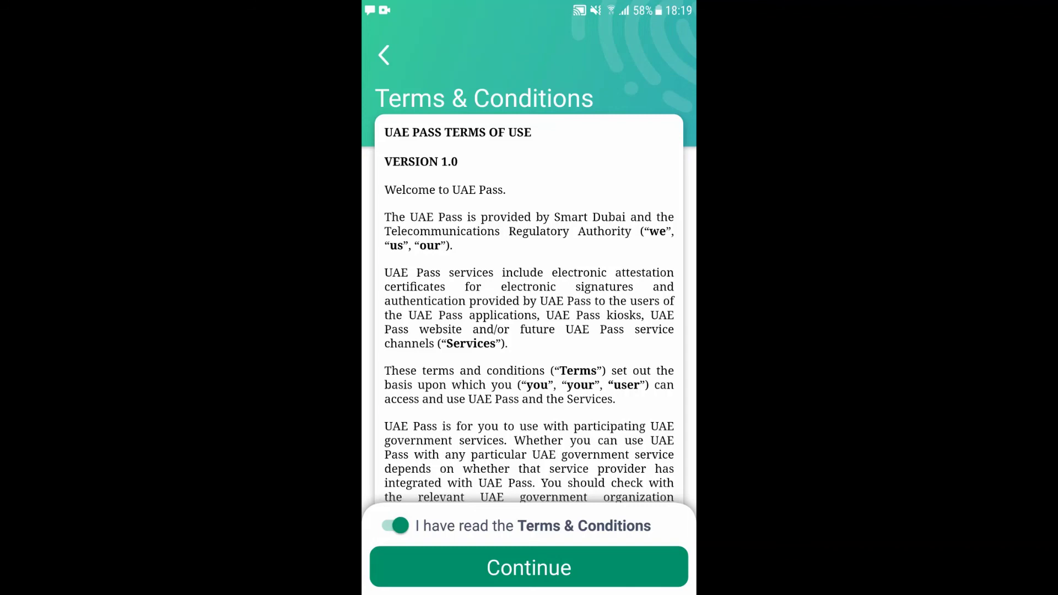
click(529, 567)
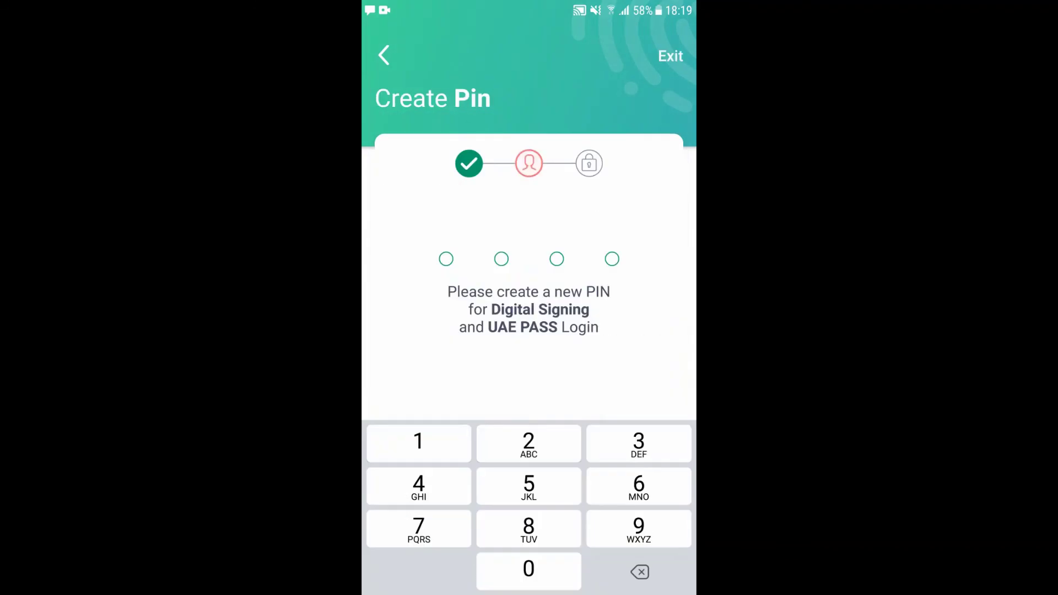
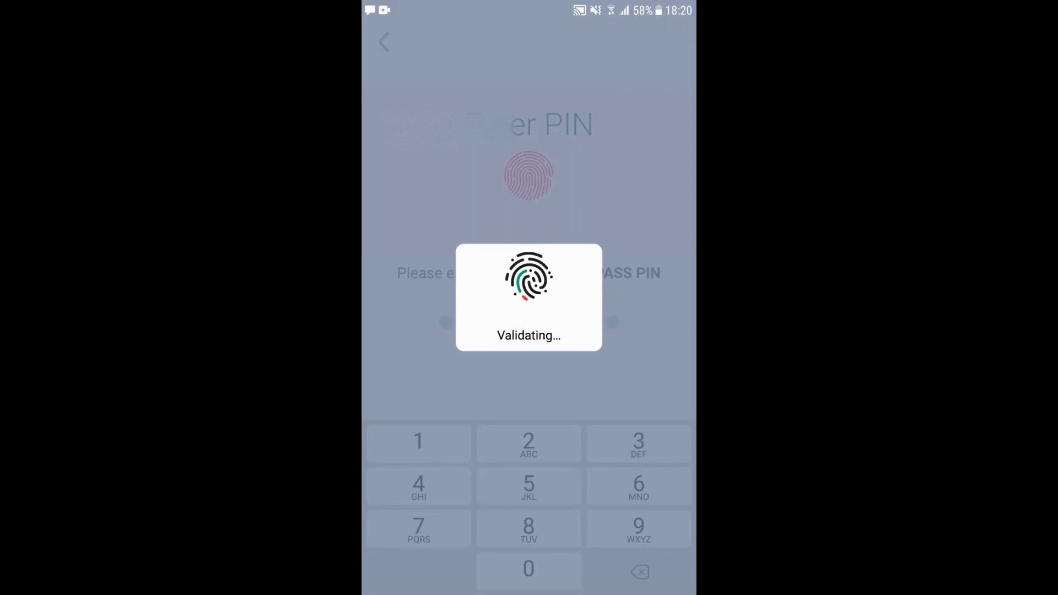